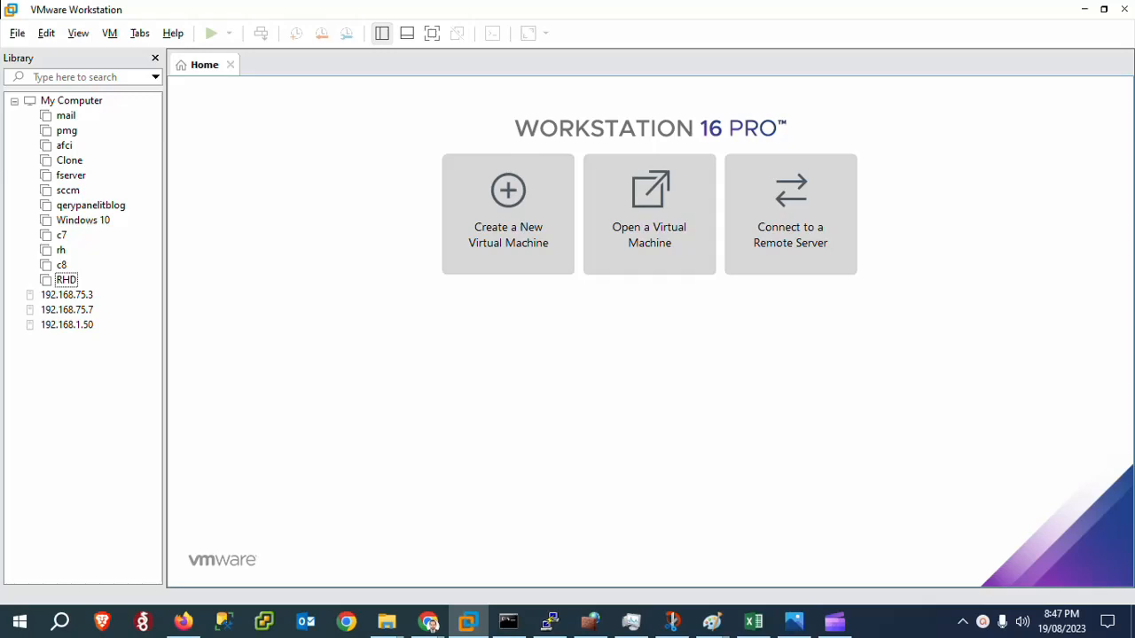
Start a custom virtual machine with Workstation 16.x compatibility, operating system installed later, and Linux Ubuntu 64-bit as guest.
click(505, 241)
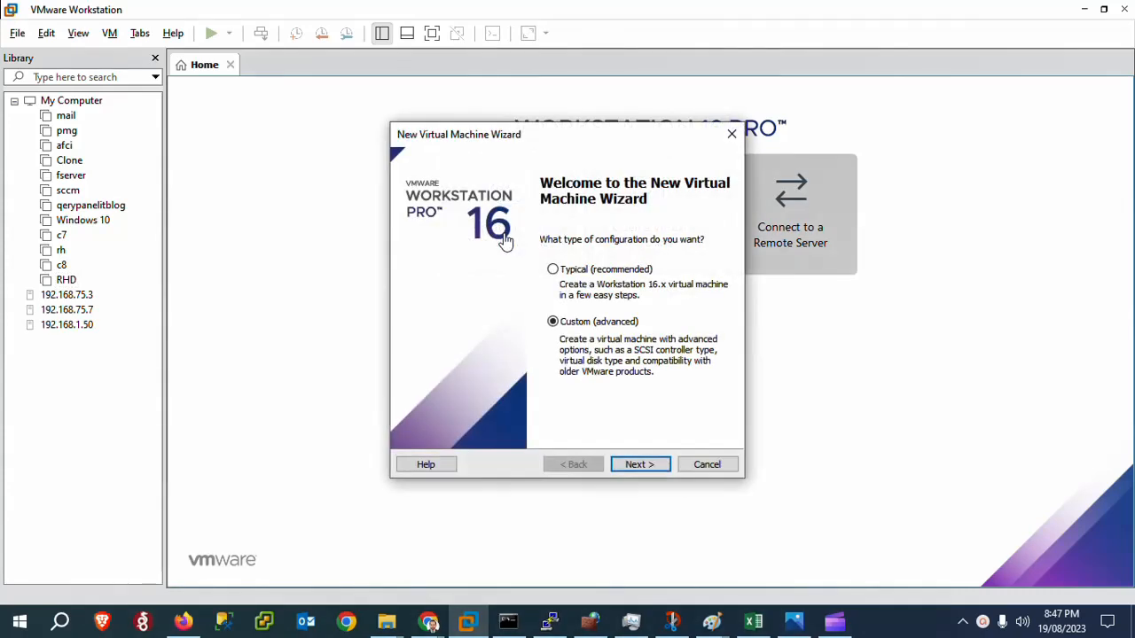
click(640, 465)
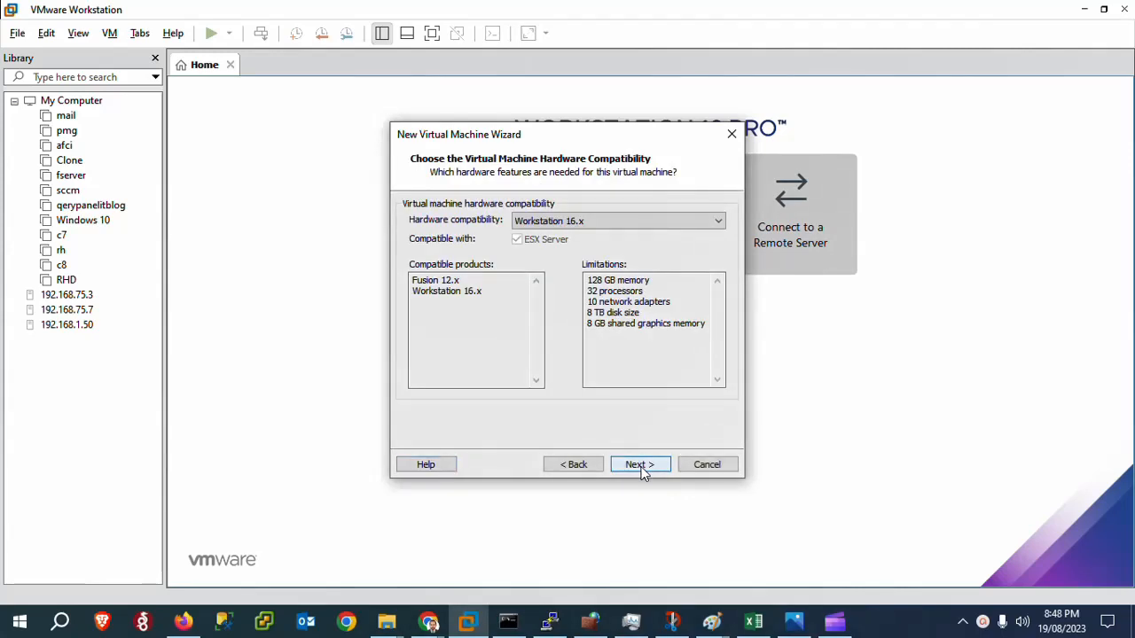
click(640, 465)
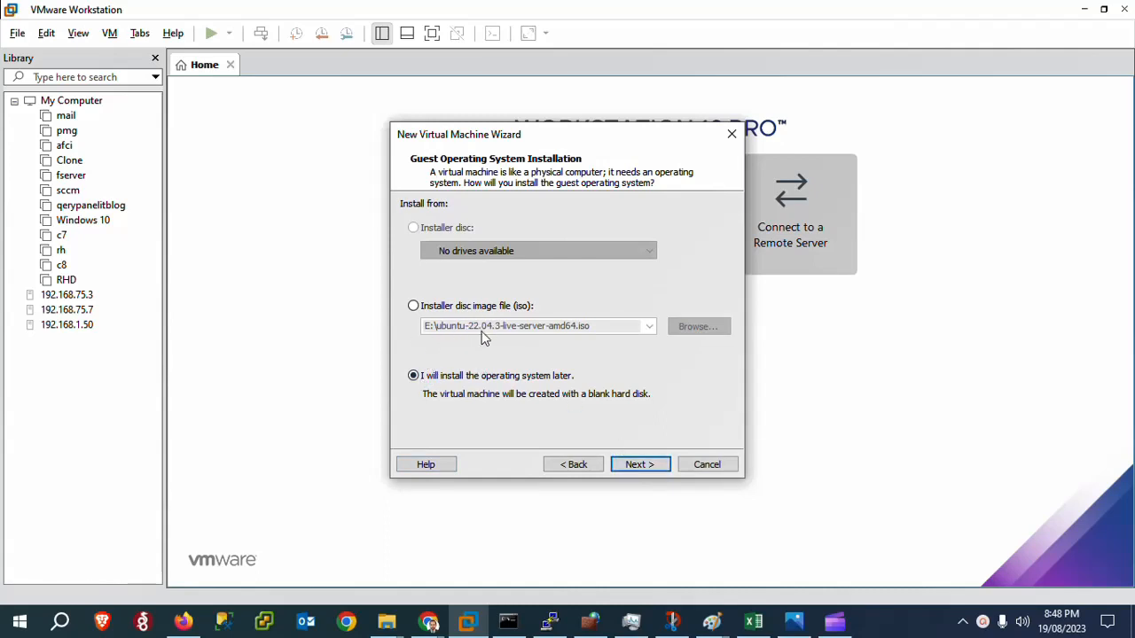
click(644, 468)
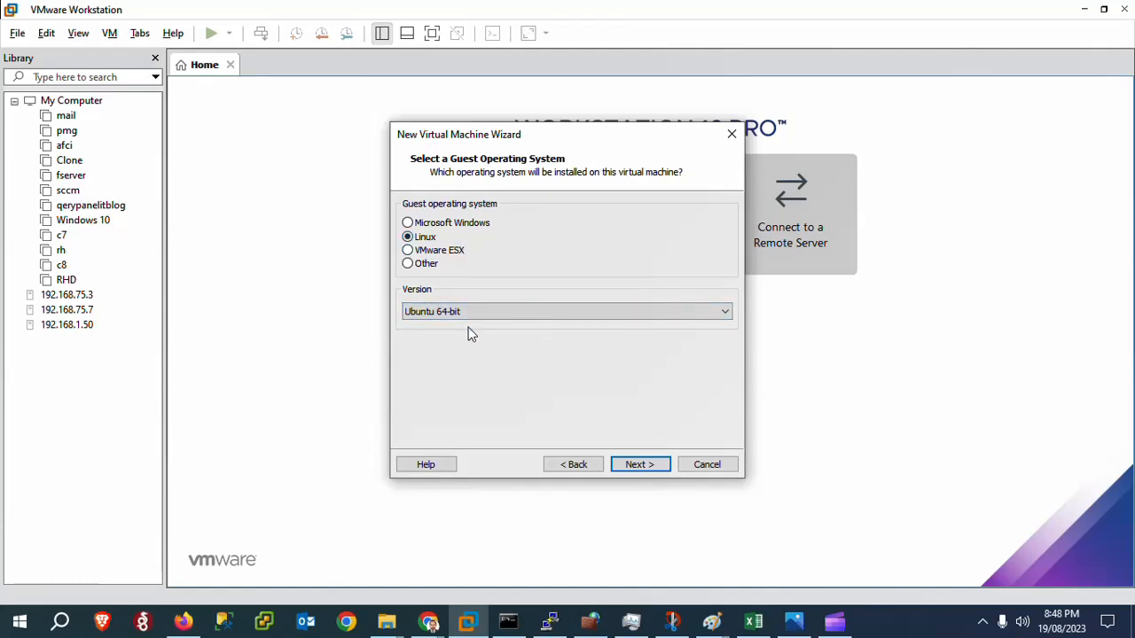
click(641, 466)
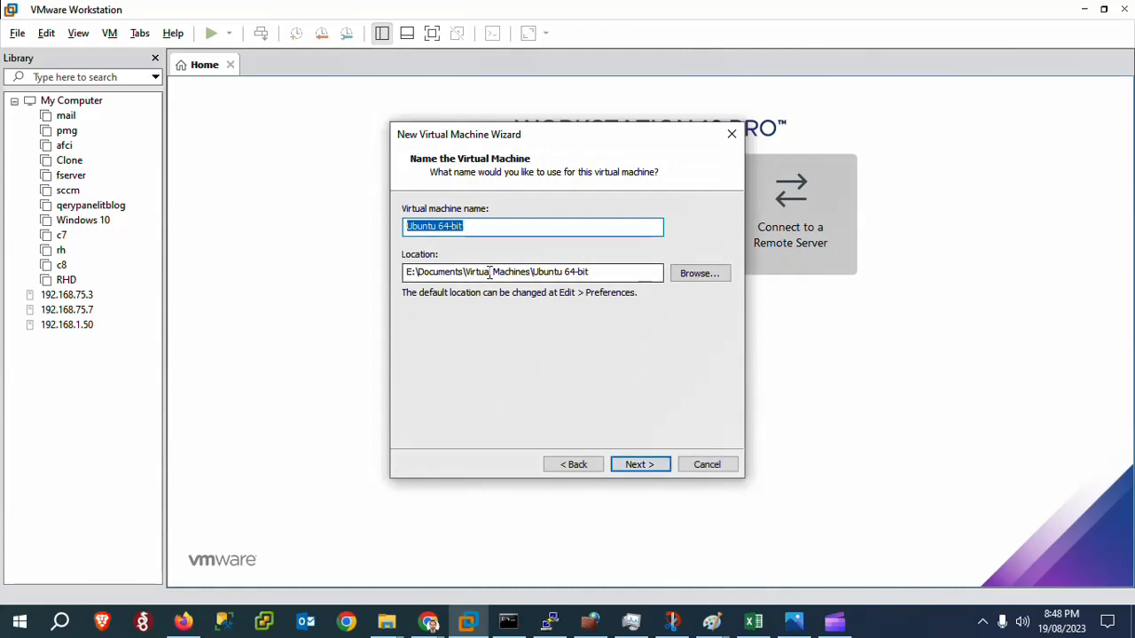
Name the virtual machine UB22 and keep its location in E:\Documents\Virtual Machines\UB22.
text(uB22)
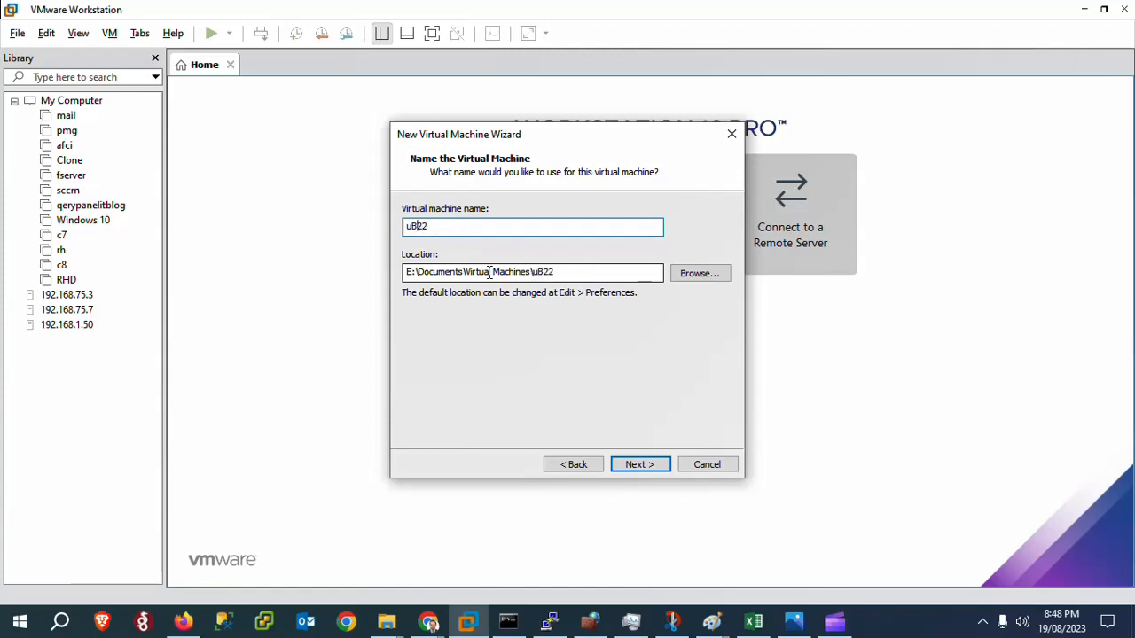
key(BackSpace)
key(End)
text(U)
click(412, 227)
key(BackSpace)
key(End)
text(U)
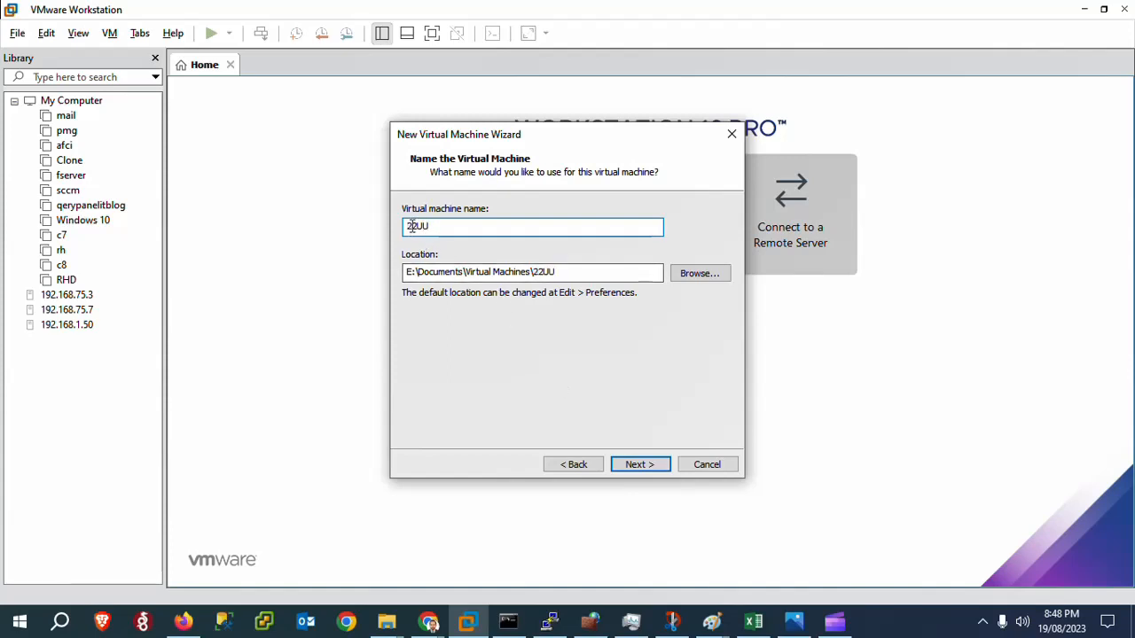
key(Delete)
key(Delete)
key(Delete)
key(BackSpace)
text(UB22)
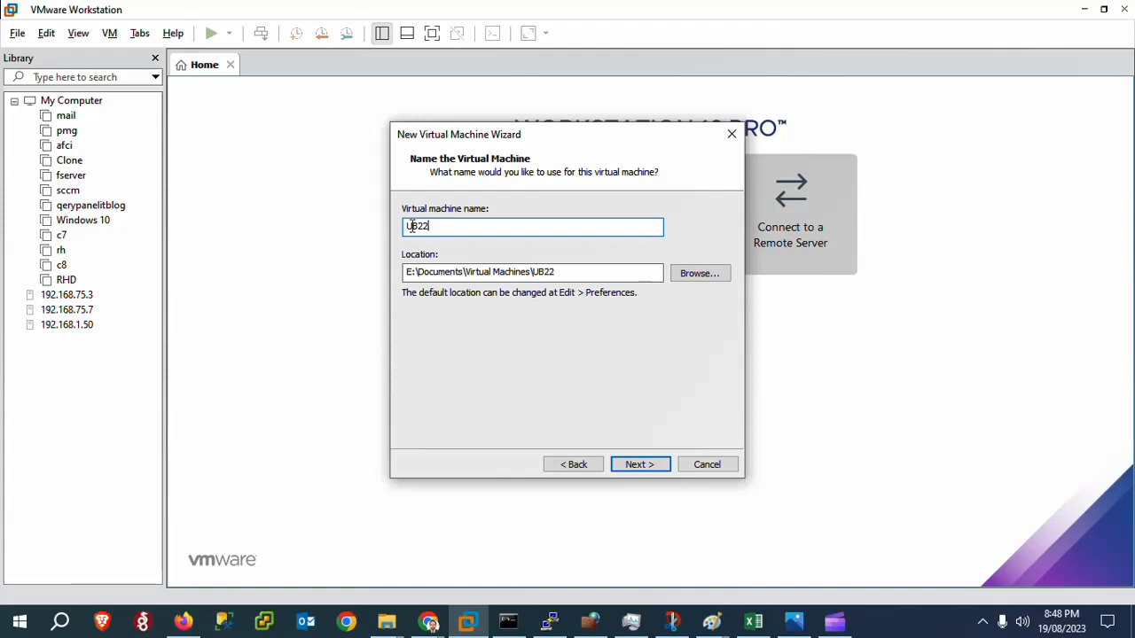
click(642, 464)
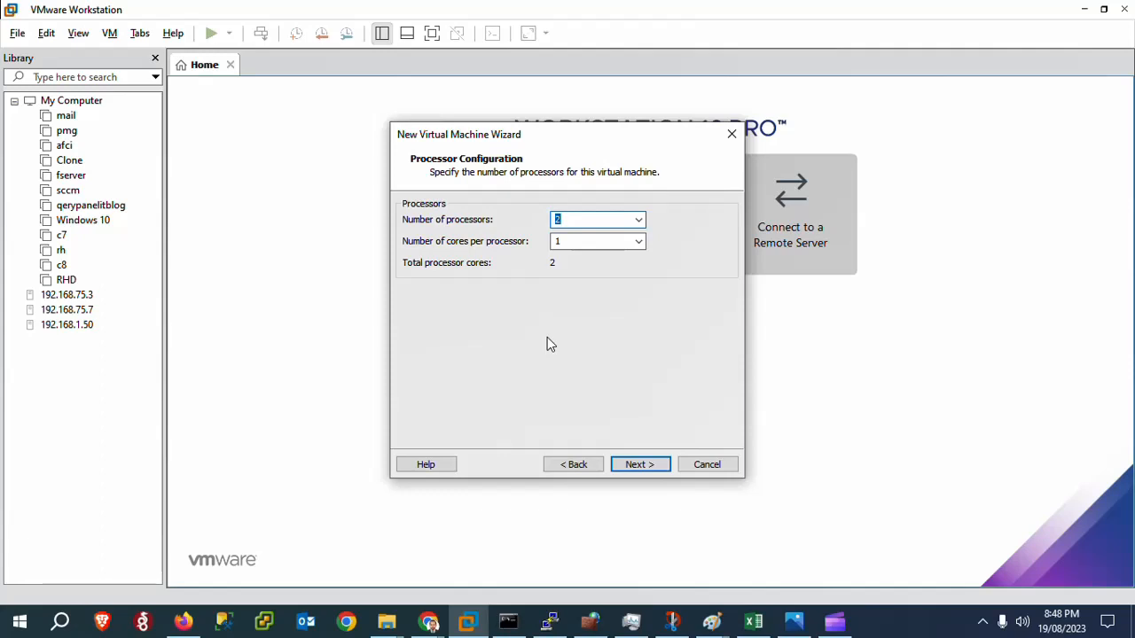
Configure the virtual machine with 2 processors and 2 cores per processor.
key(Tab)
text(2)
key(Tab)
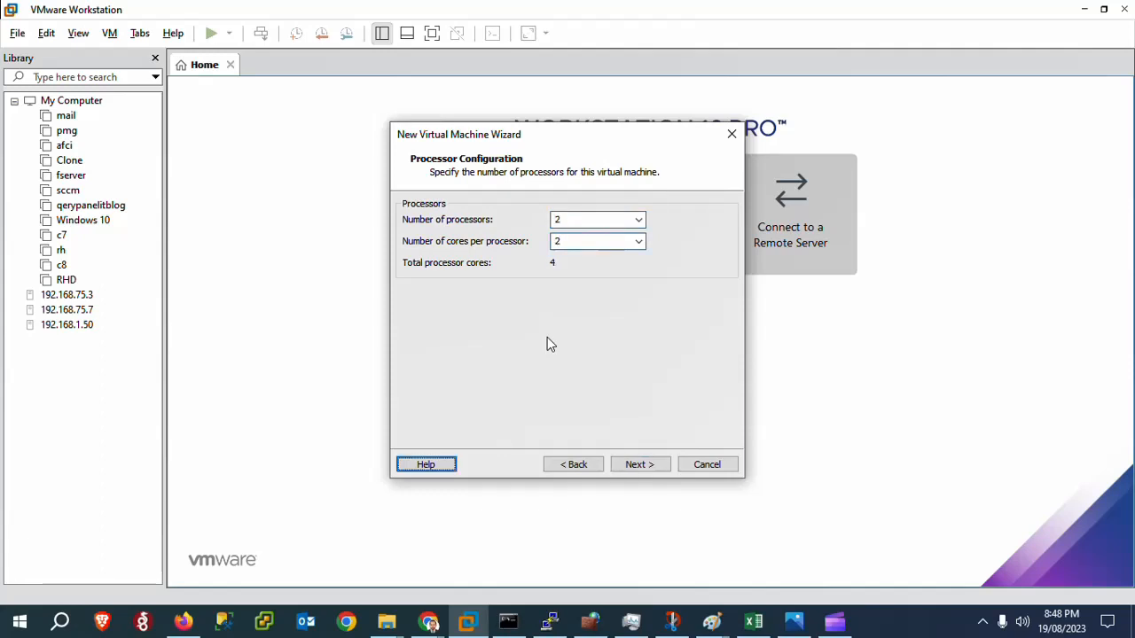
click(641, 465)
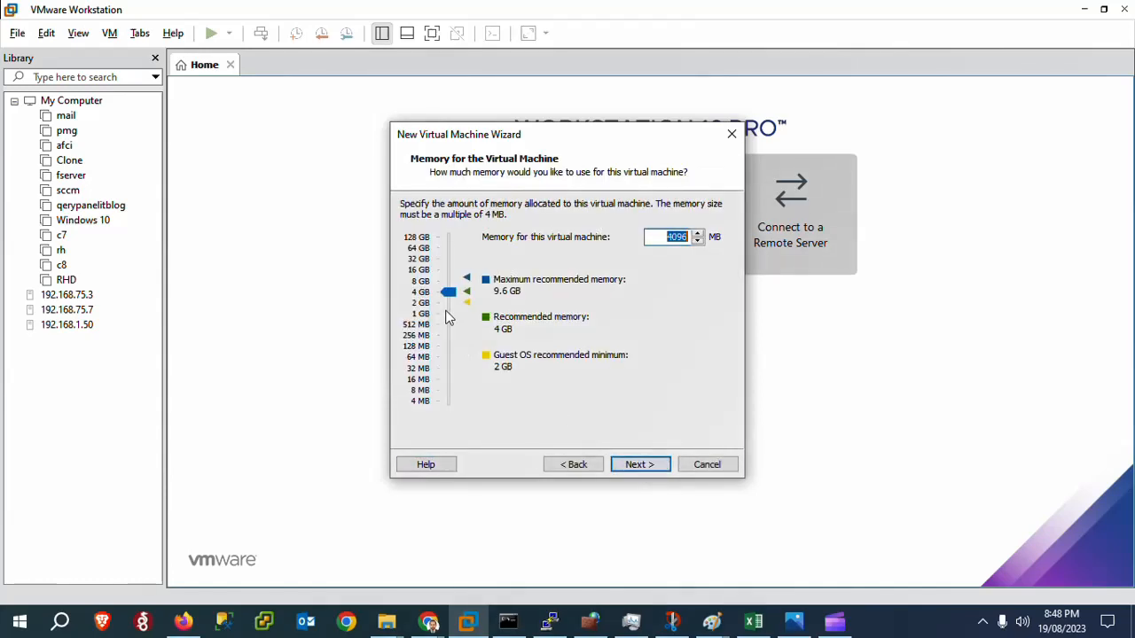
Allocate 5096 MB of memory to the virtual machine and set its network connection to bridged networking.
click(667, 237)
key(BackSpace)
text(5)
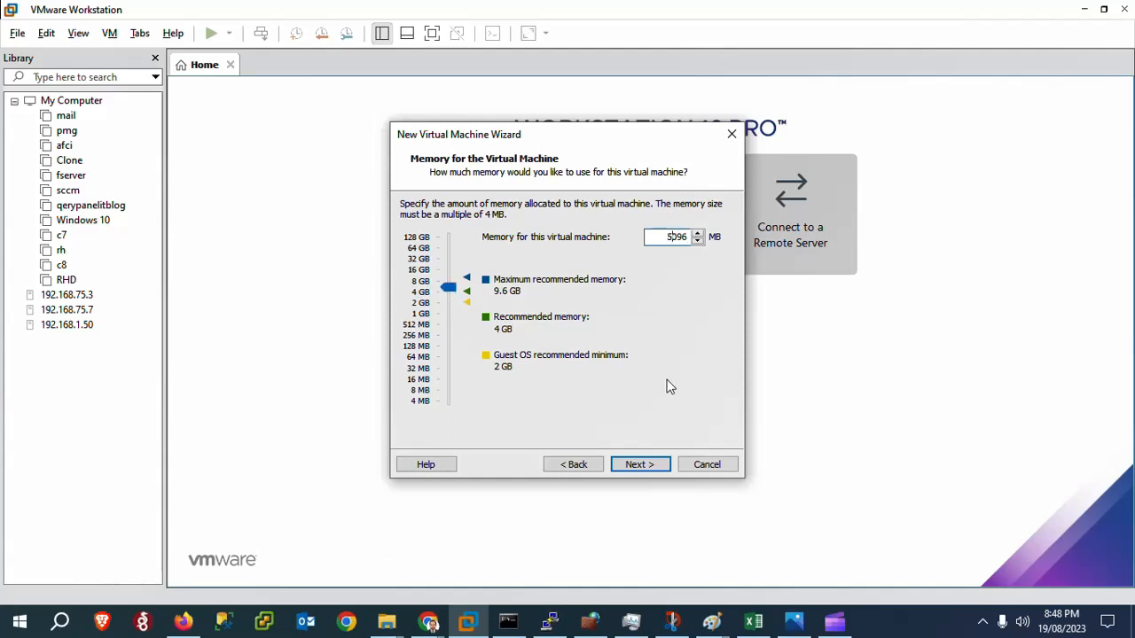
click(640, 466)
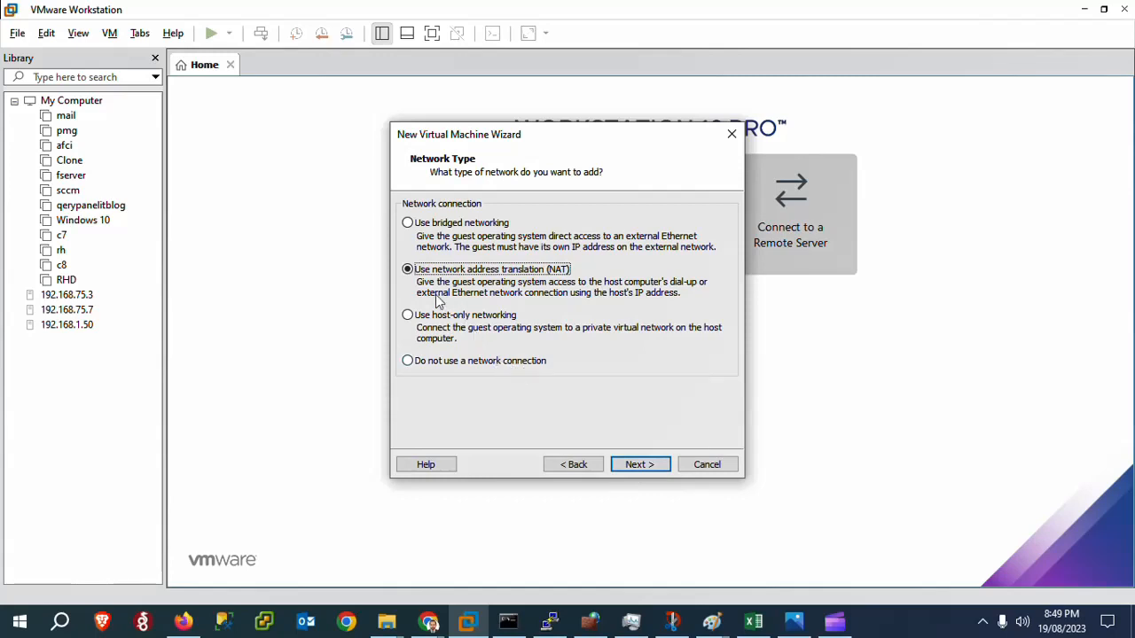
click(409, 226)
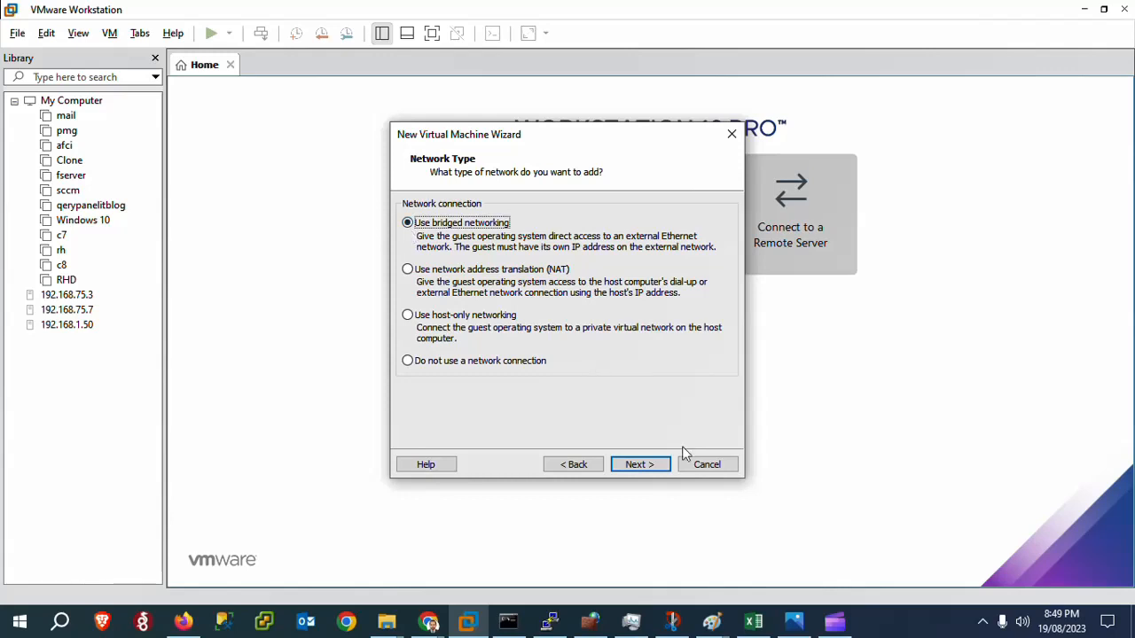
click(641, 470)
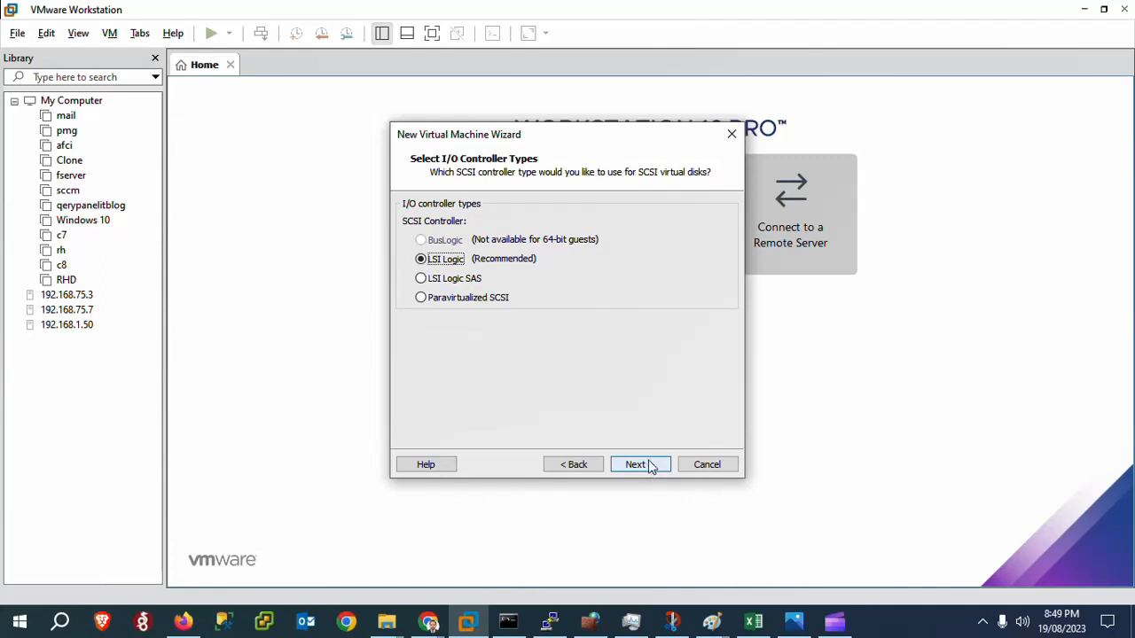
Accept the LSI Logic controller and the SCSI disk type for a new virtual disk.
click(645, 466)
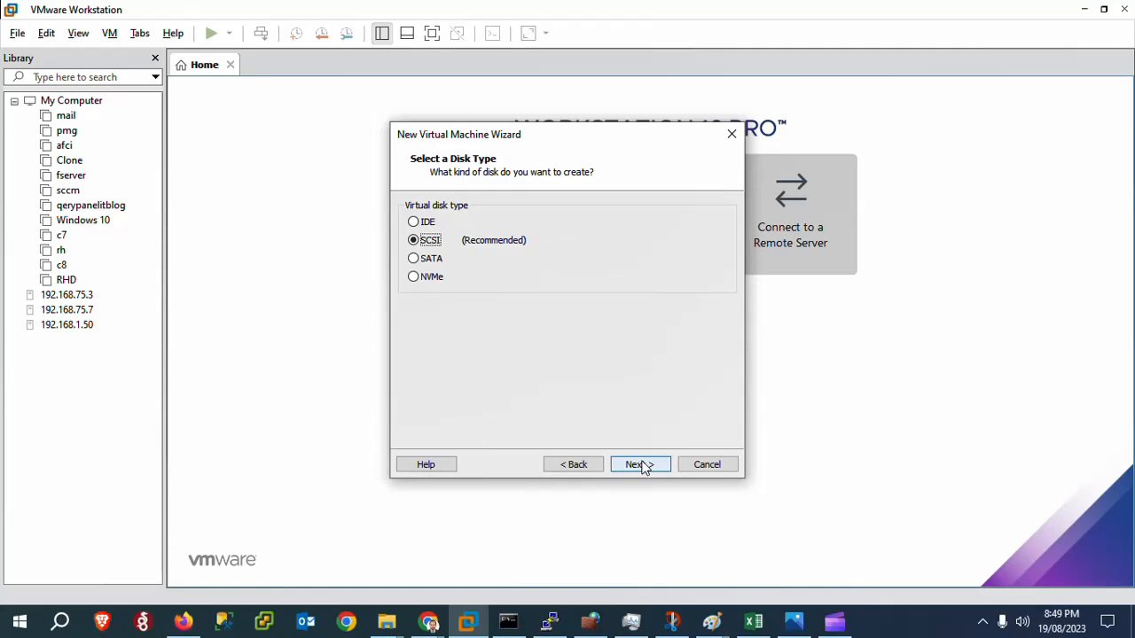
click(641, 465)
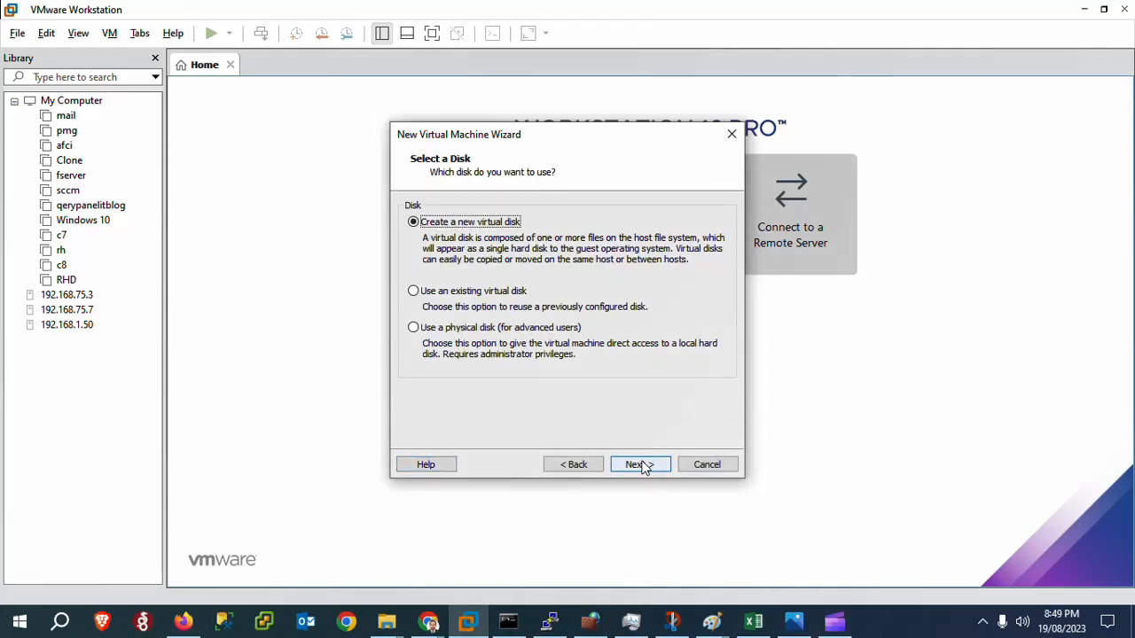
click(640, 466)
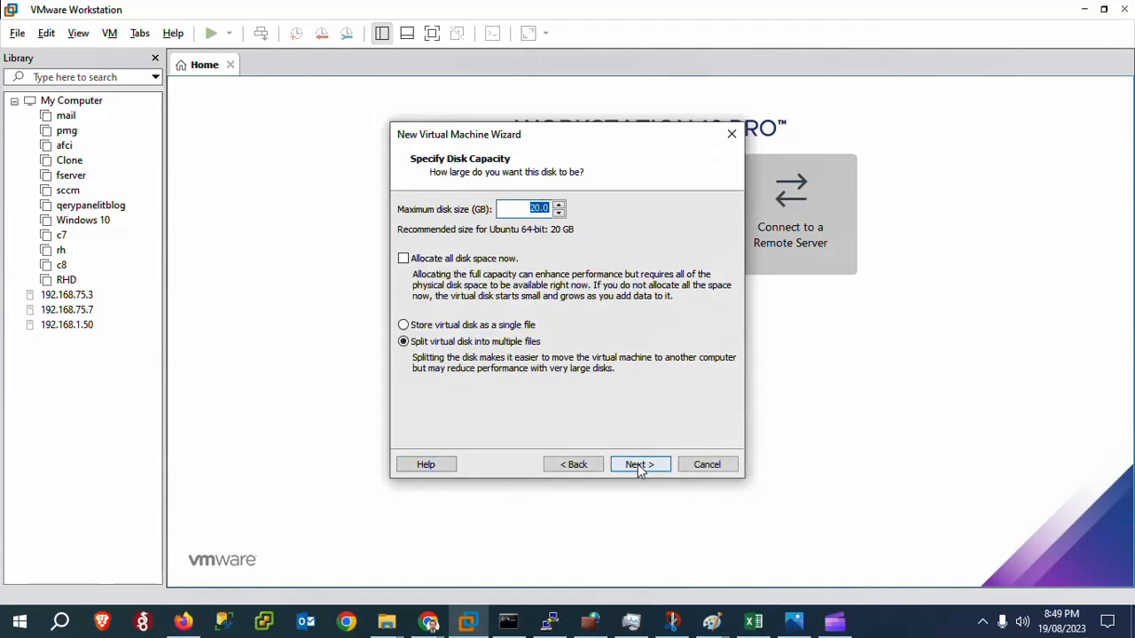
Set the maximum disk size to 60 GB, stored as a single file named UB22.vmdk.
click(404, 325)
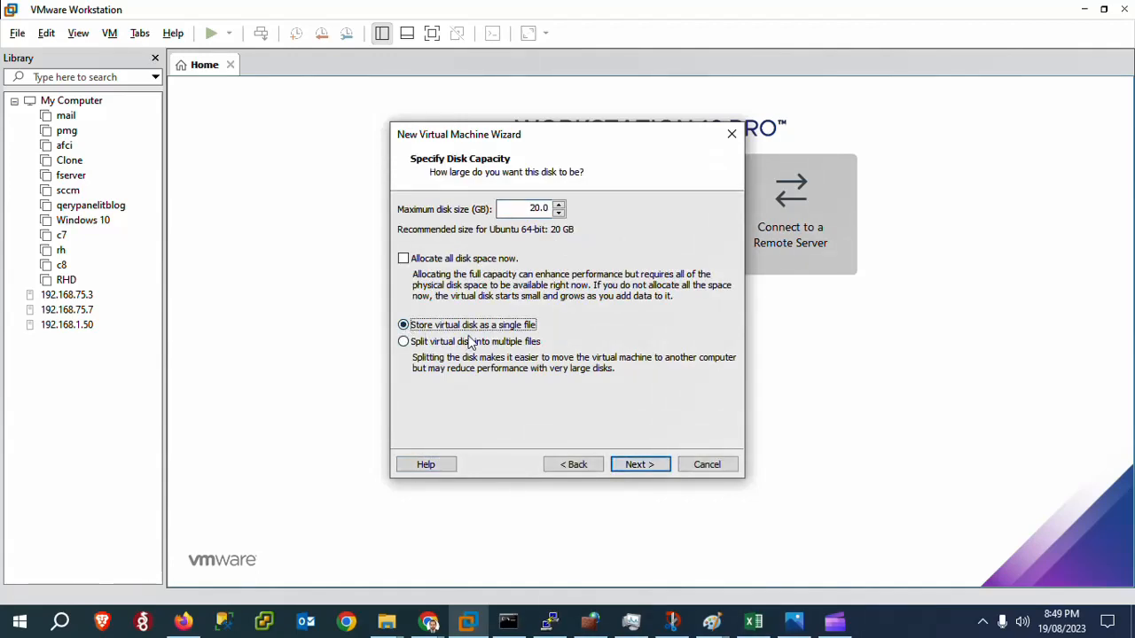
click(533, 209)
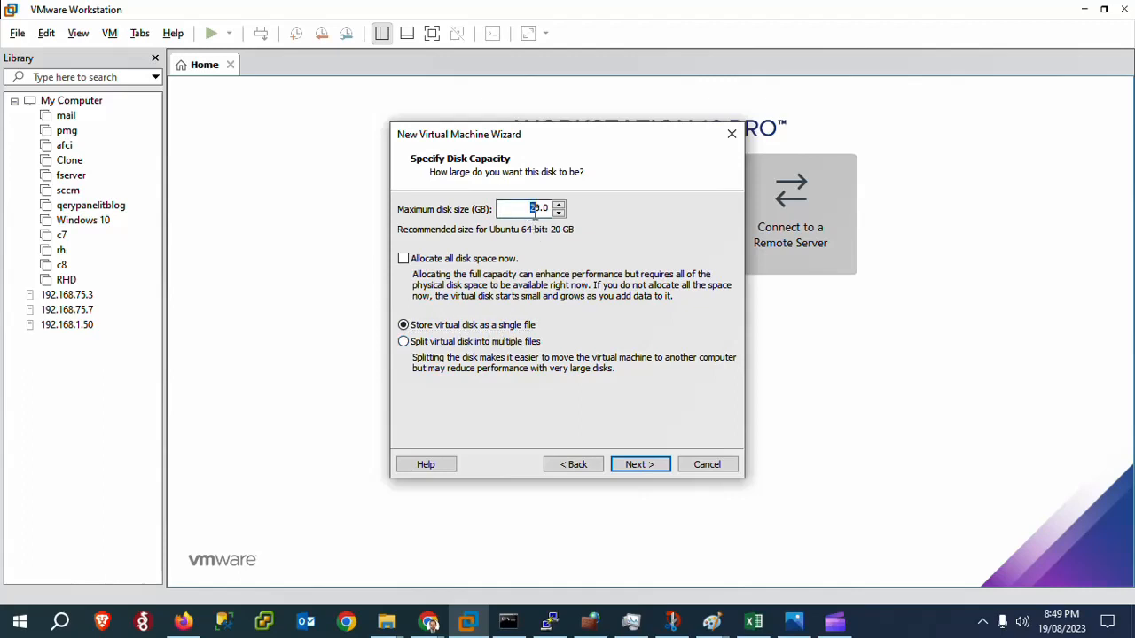
text(6)
click(633, 464)
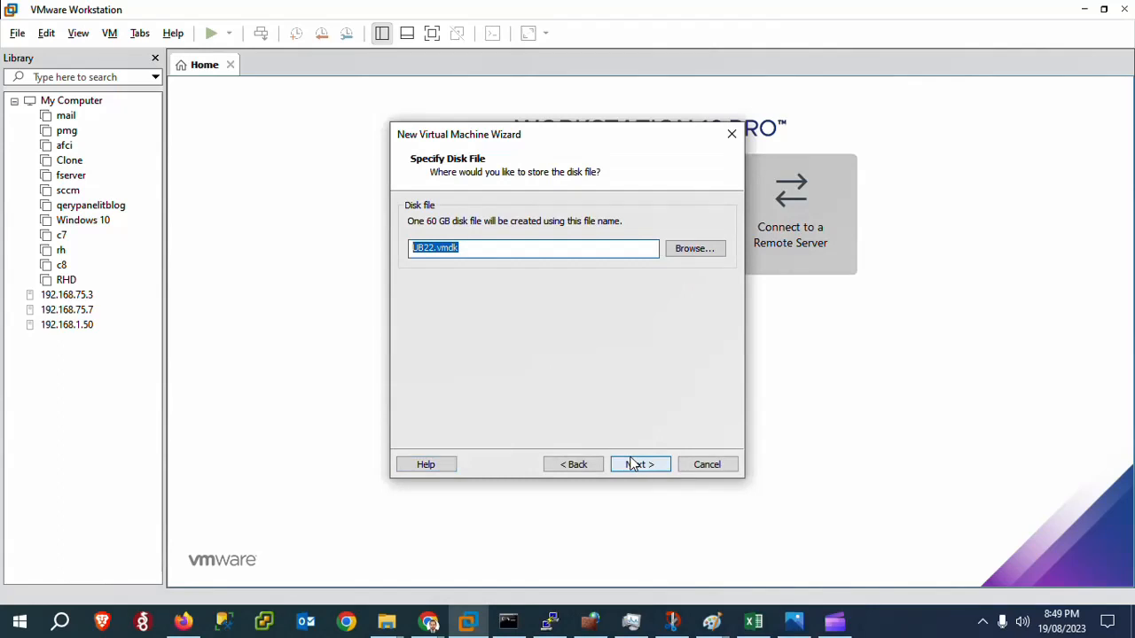
click(626, 470)
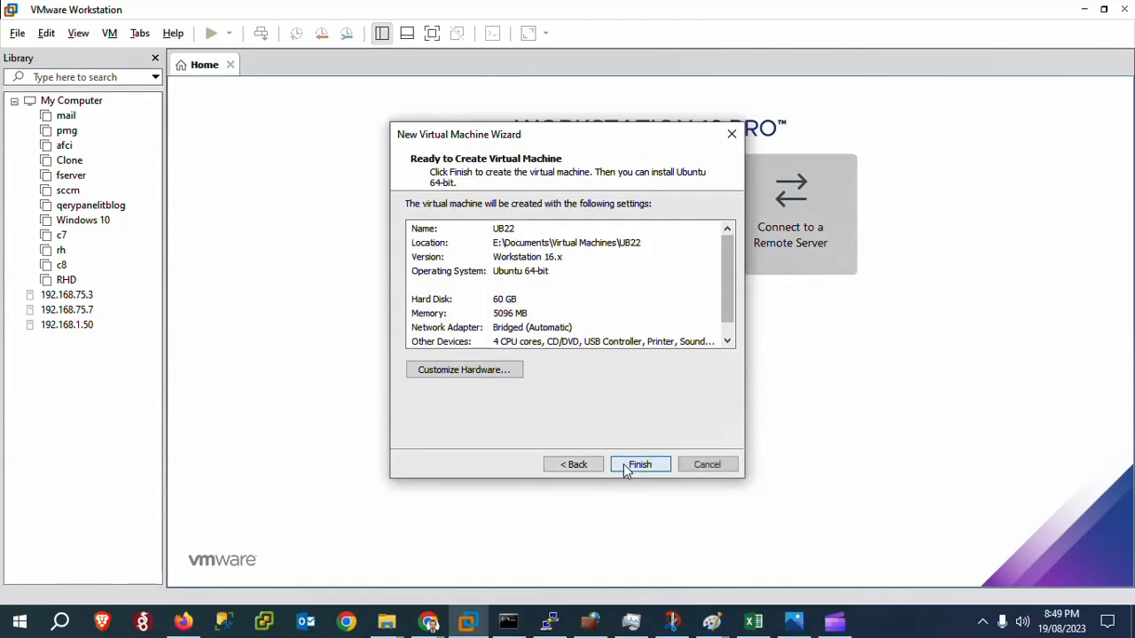
Customize the hardware so the CD/DVD drive uses the ISO image E:\ubuntu-22.04.3-live-server-amd64.iso.
click(497, 371)
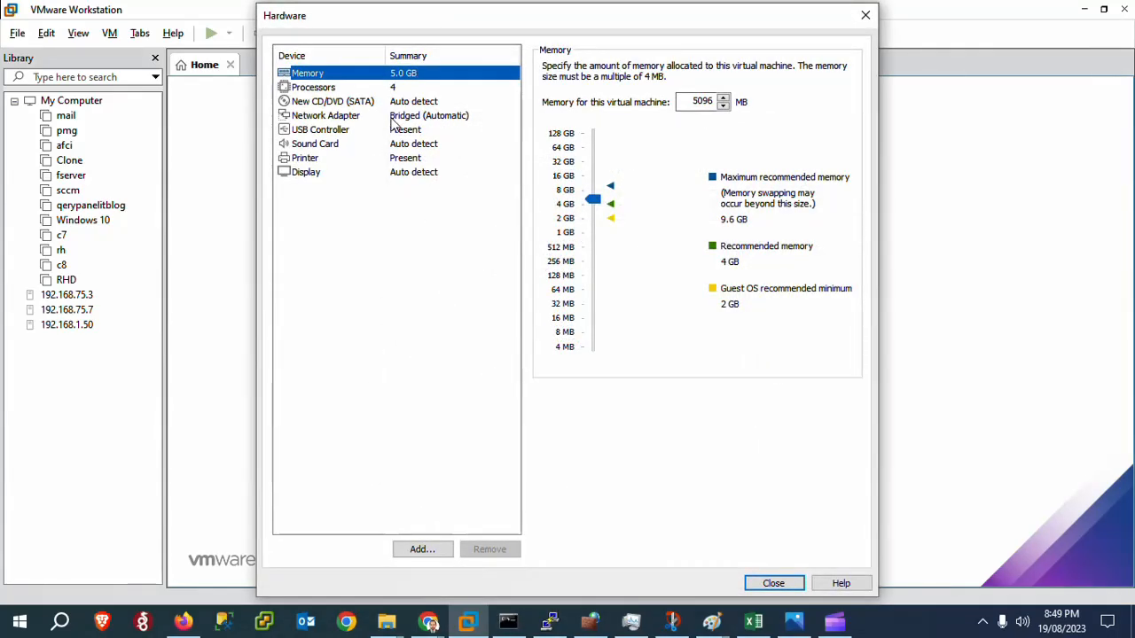
click(320, 102)
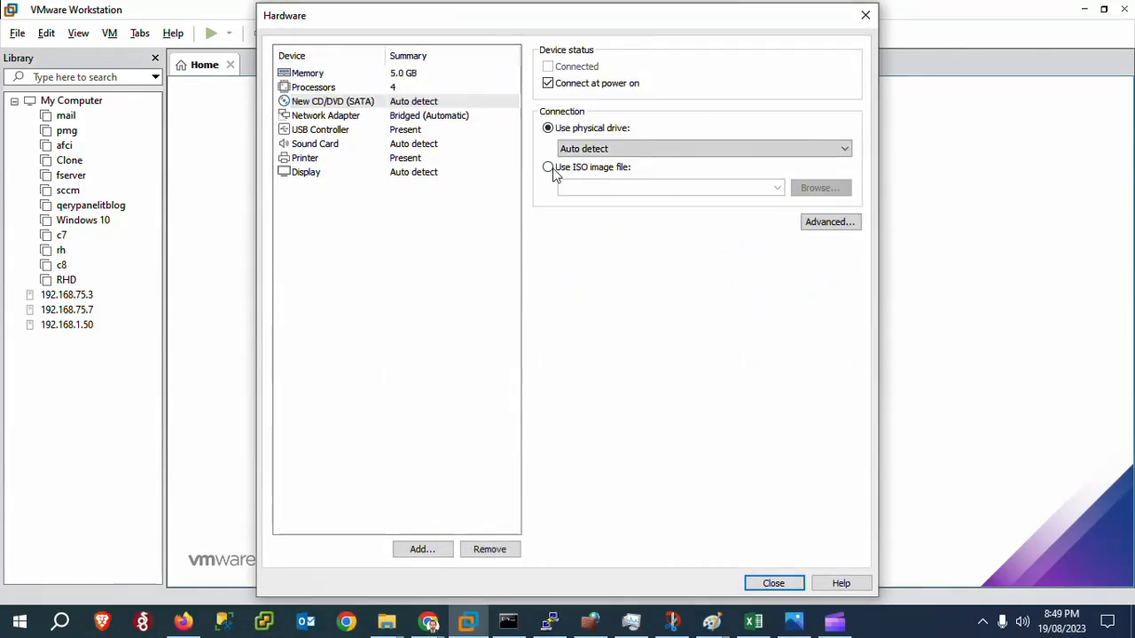
click(548, 167)
click(805, 194)
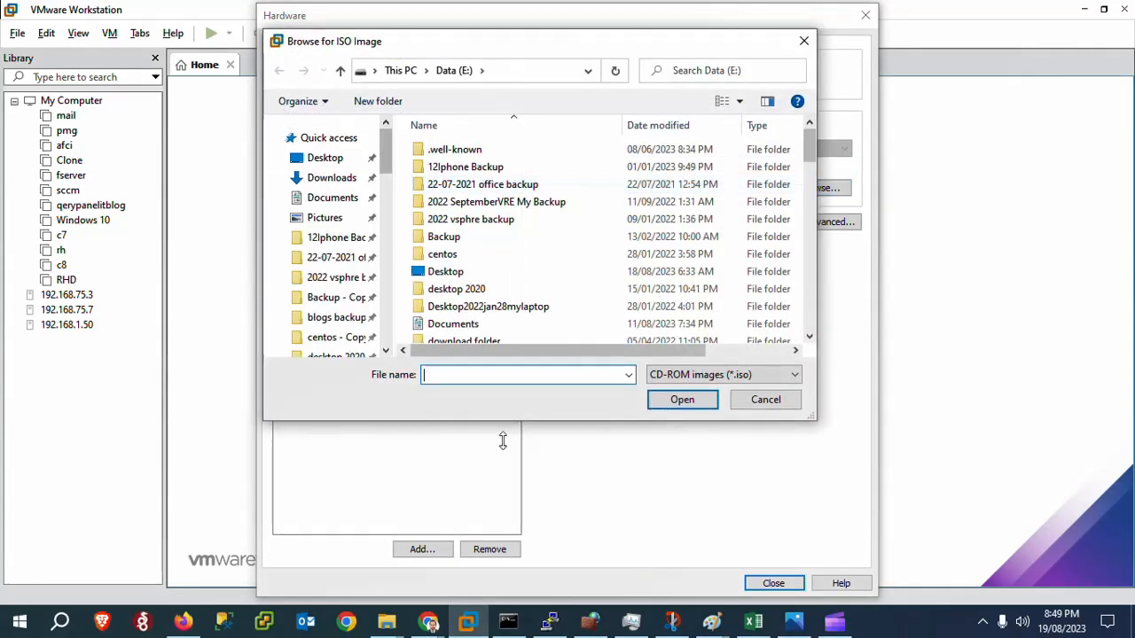
text(u)
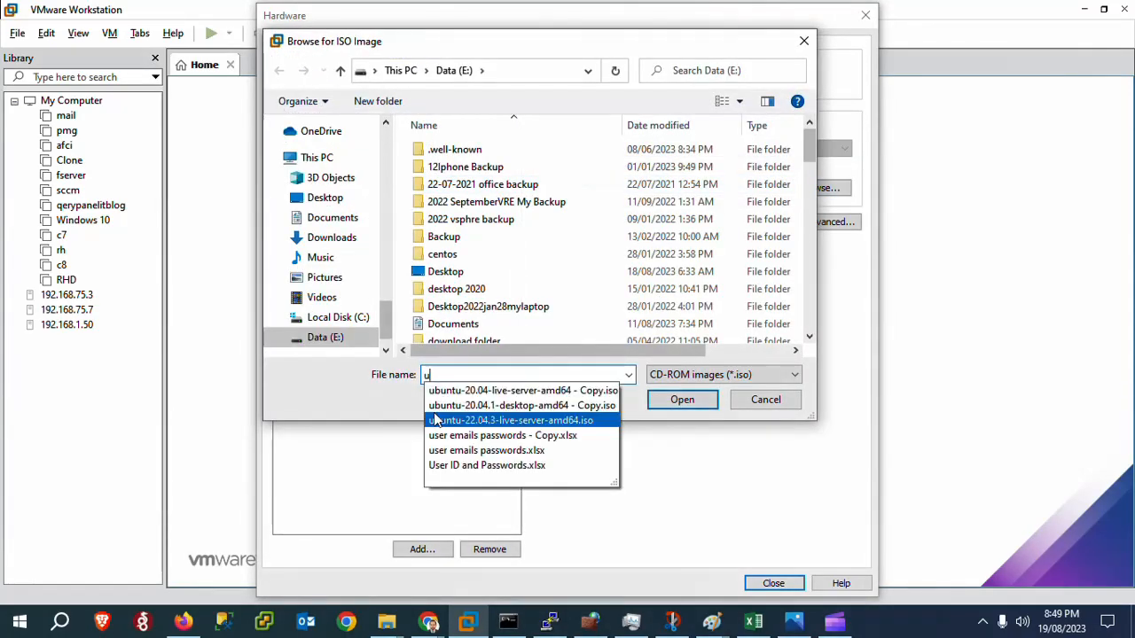
key(Down)
key(Up)
key(Return)
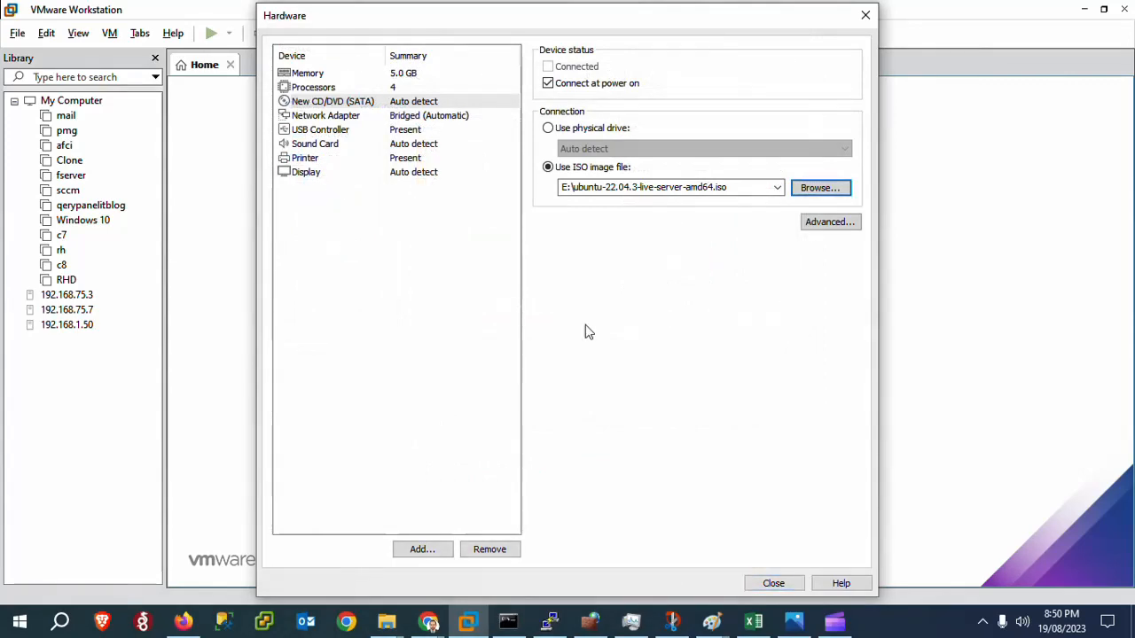
click(764, 585)
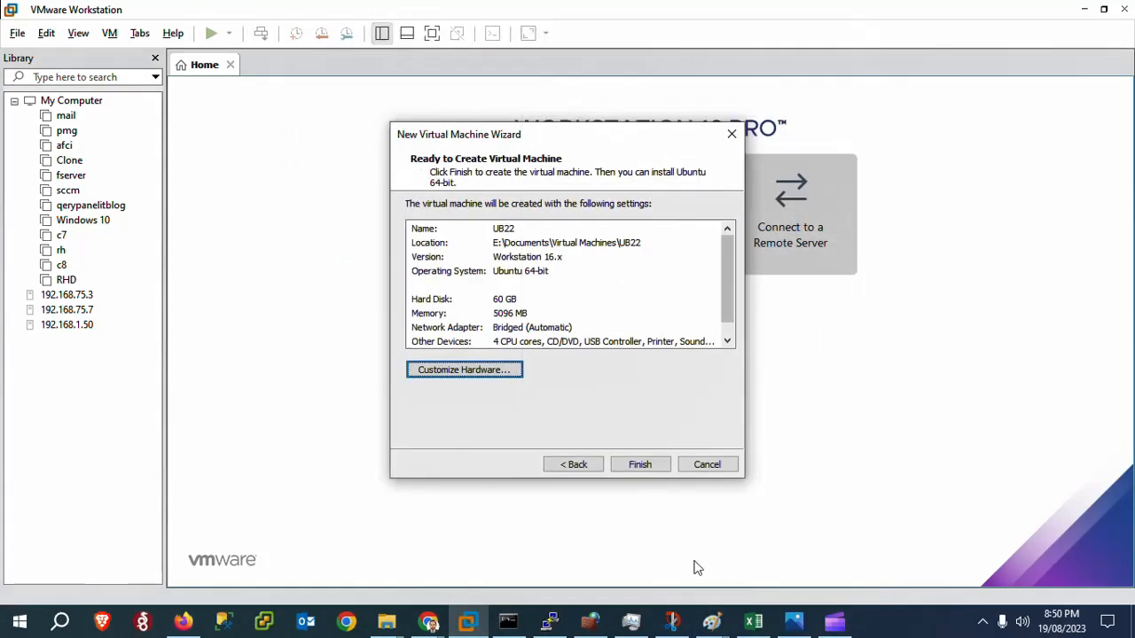
Finish creating the virtual machine, power it on and boot the "Try or Install Ubuntu Server" entry.
click(639, 467)
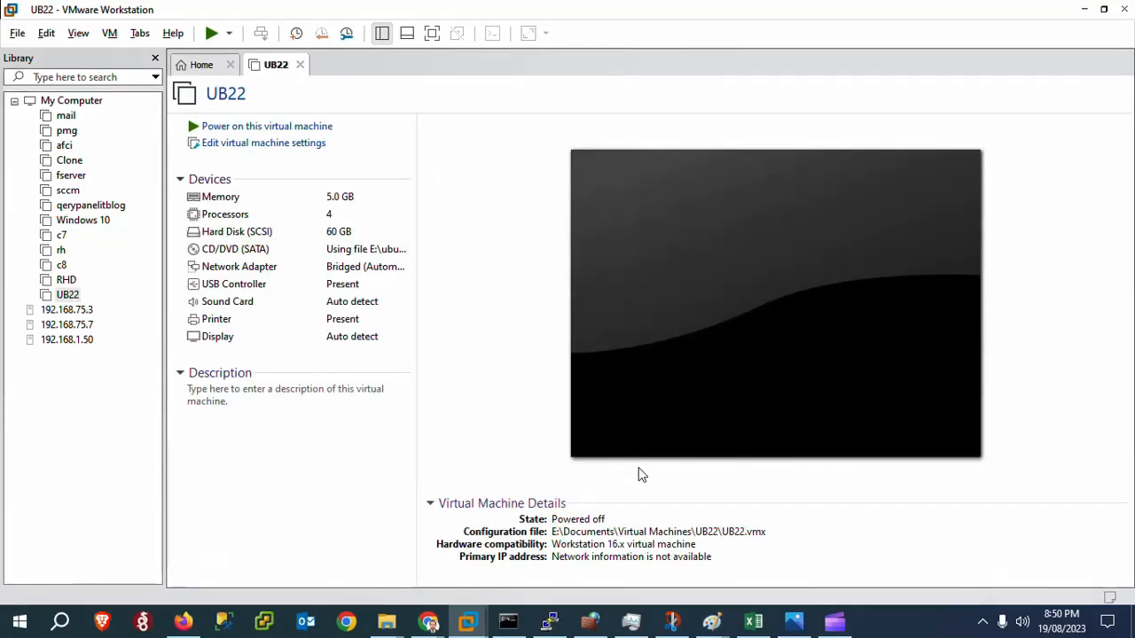
click(301, 130)
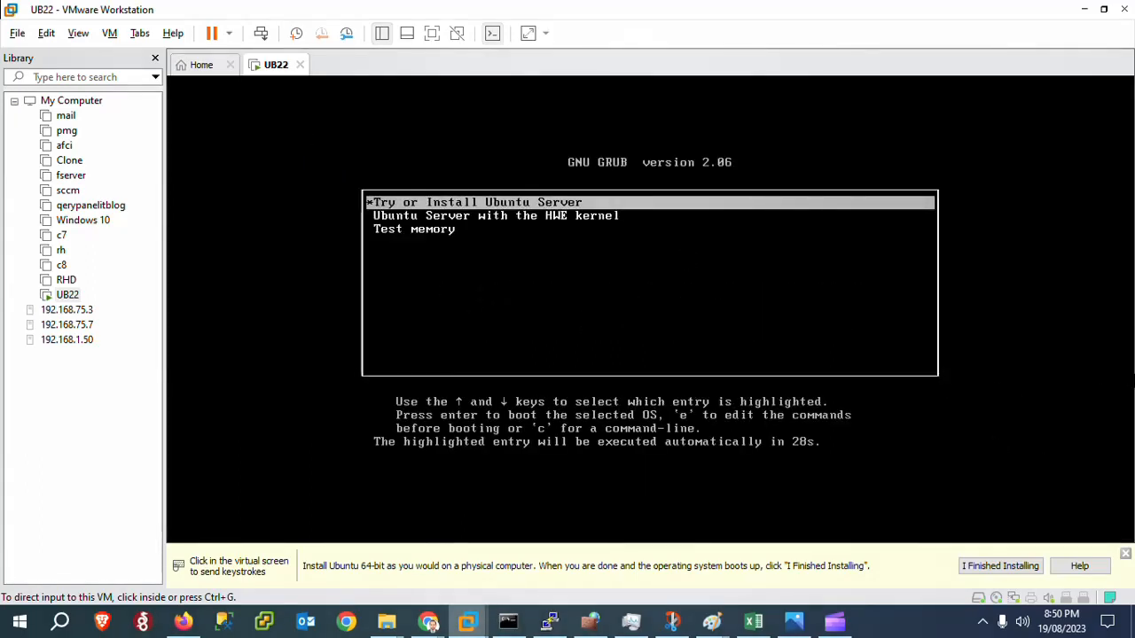
click(650, 309)
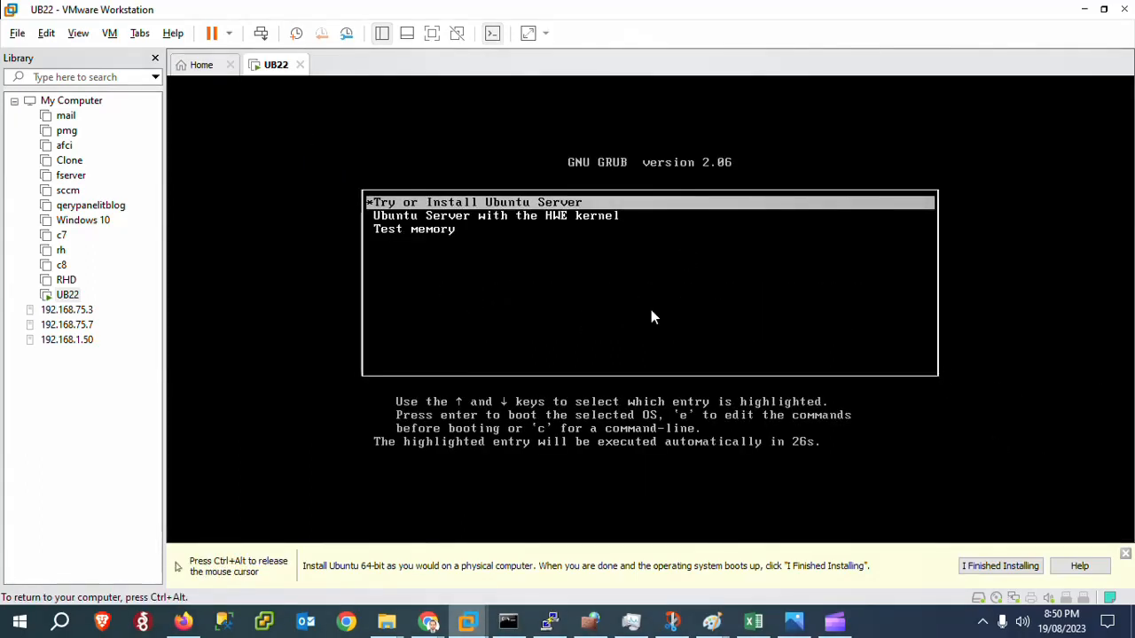
key(Return)
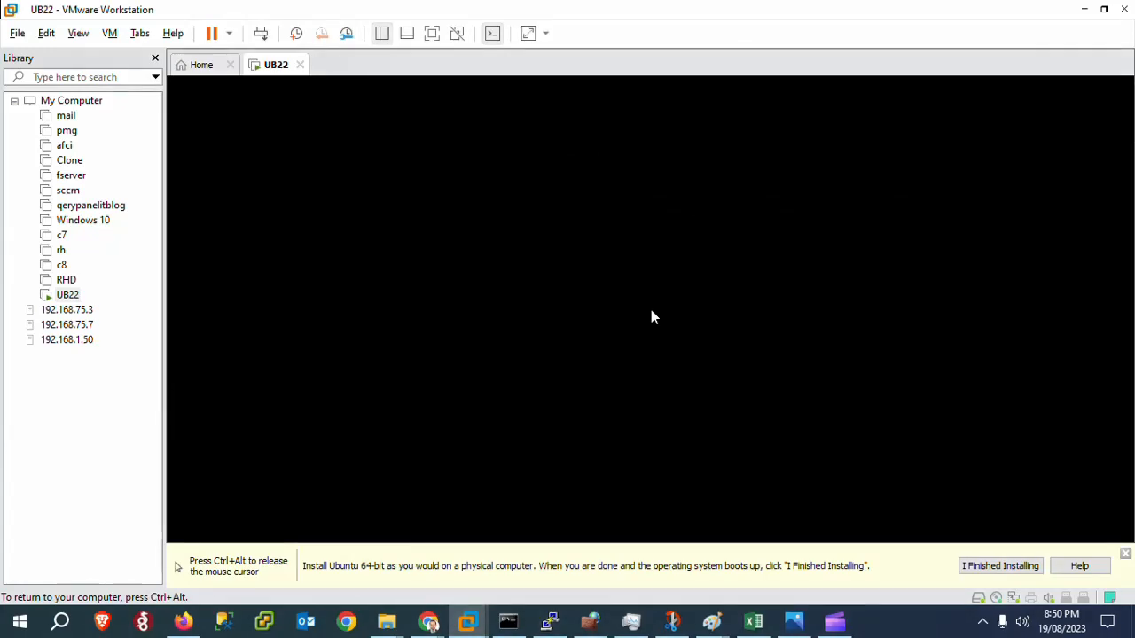
Release input from the virtual machine, dismiss the installation hint bar and show the machine in full screen.
key(ctrl+alt)
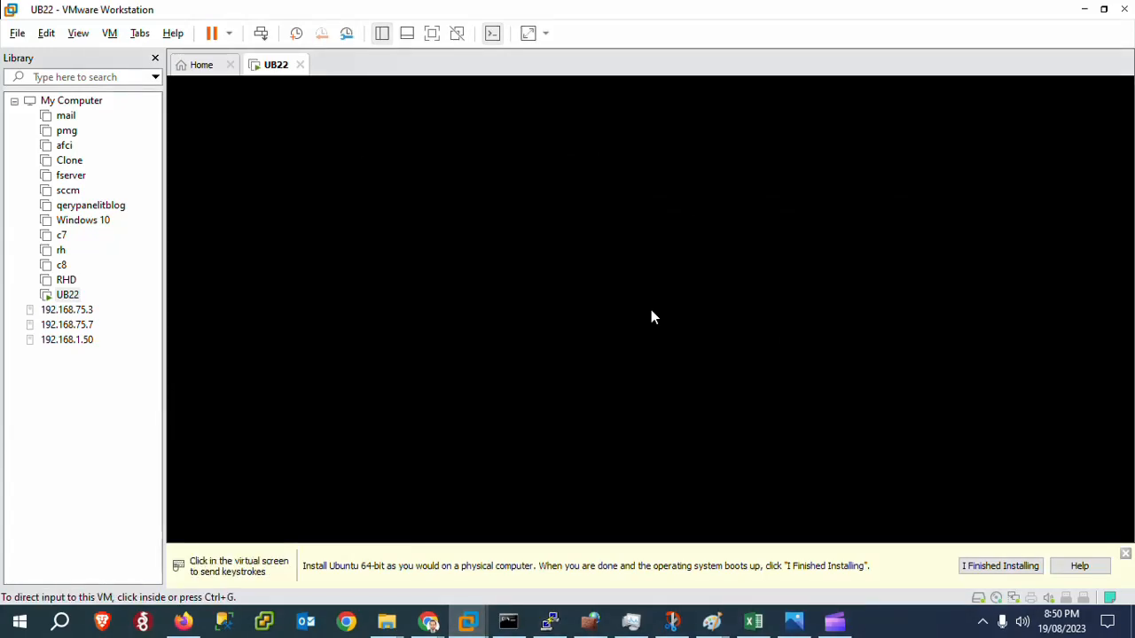
click(1125, 554)
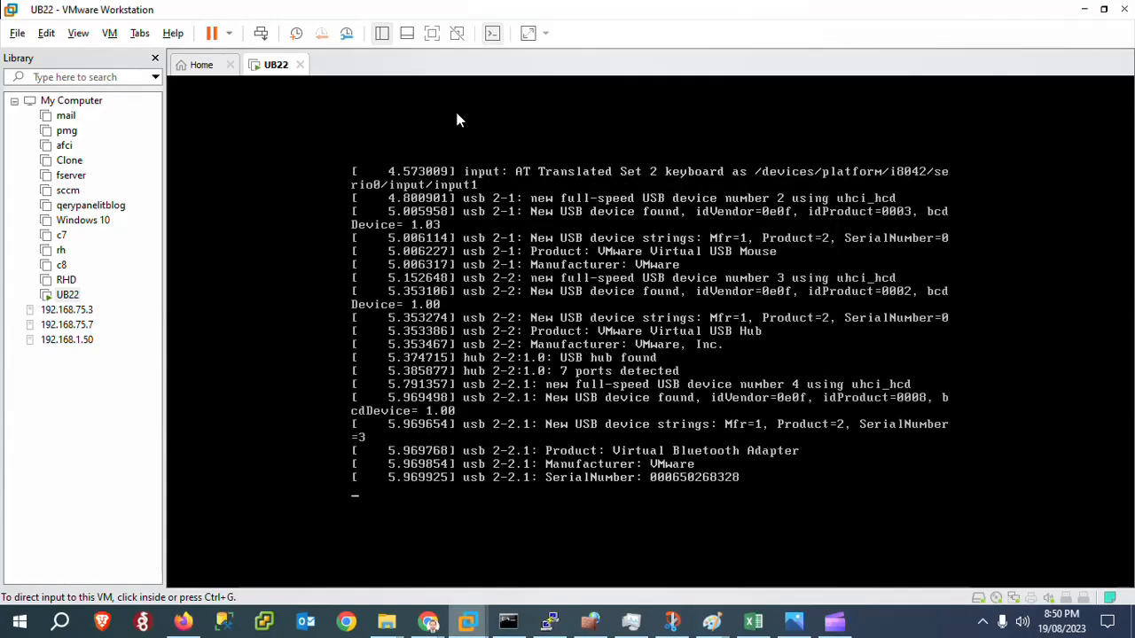
click(431, 33)
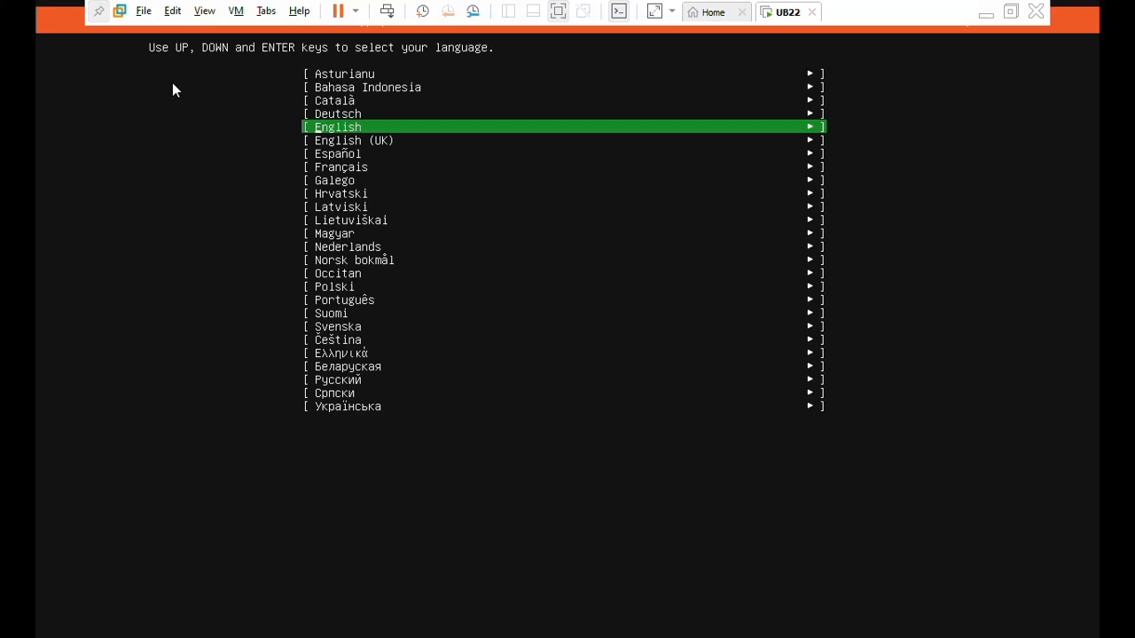
Choose English as the installer language with the English (US) keyboard layout, and the standard Ubuntu Server installation base.
key(Return)
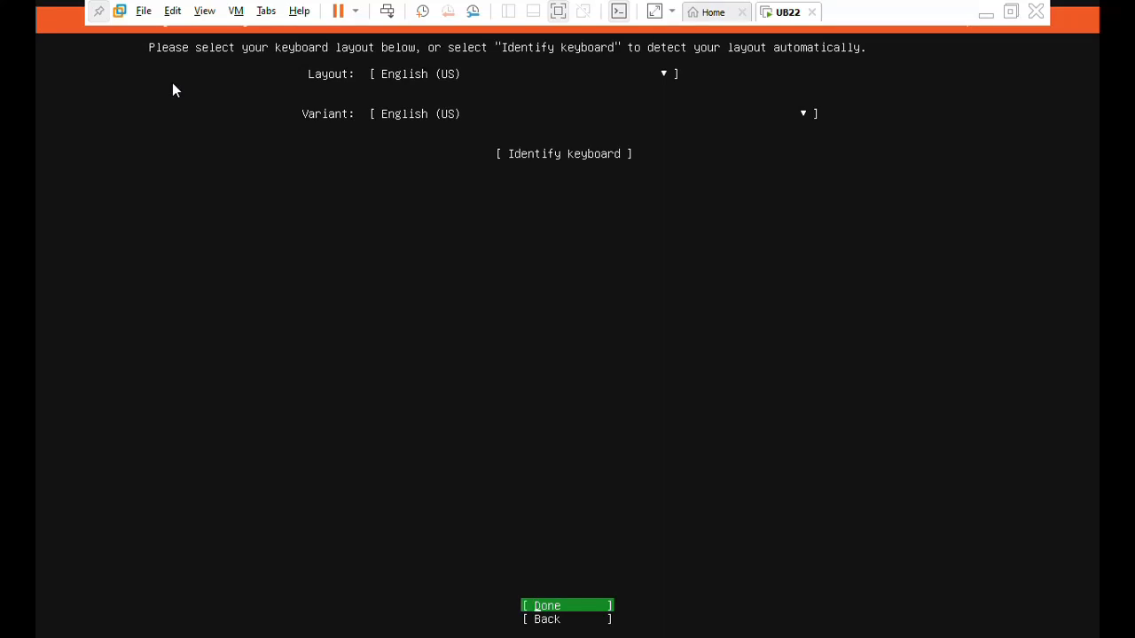
key(Return)
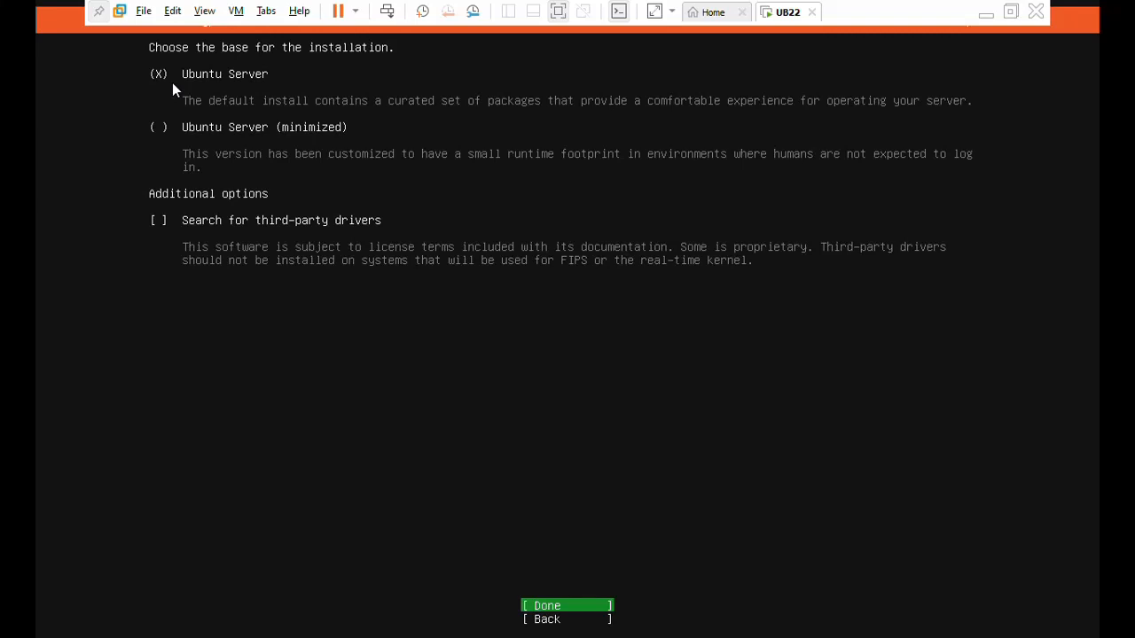
key(Return)
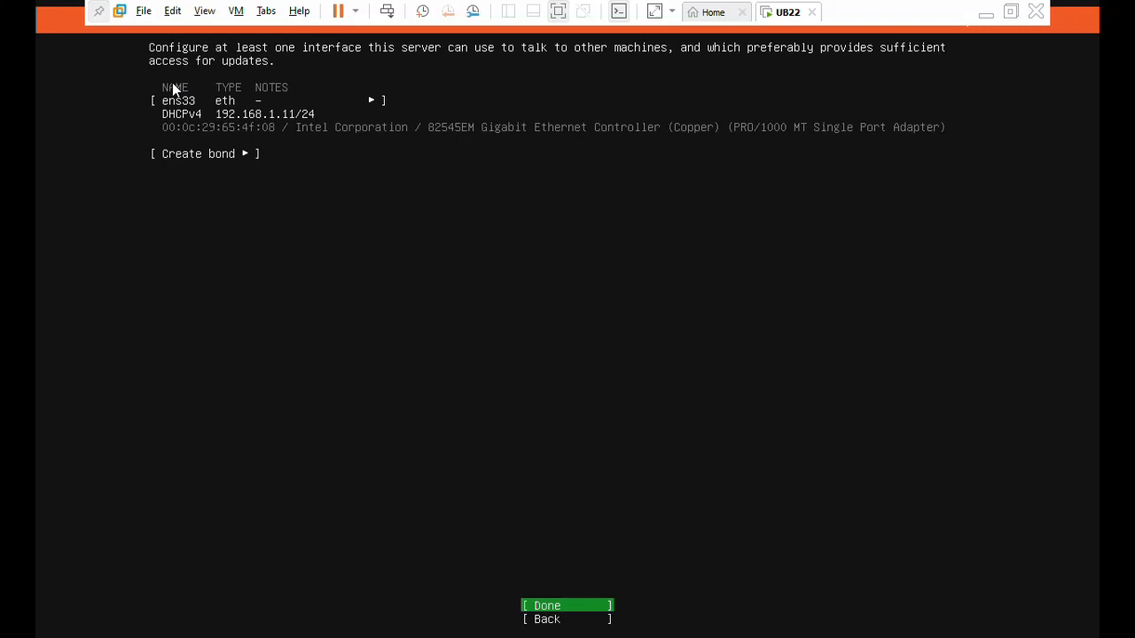
Open the IPv4 configuration of the ens33 interface and set its method to Manual.
key(Up)
key(Up)
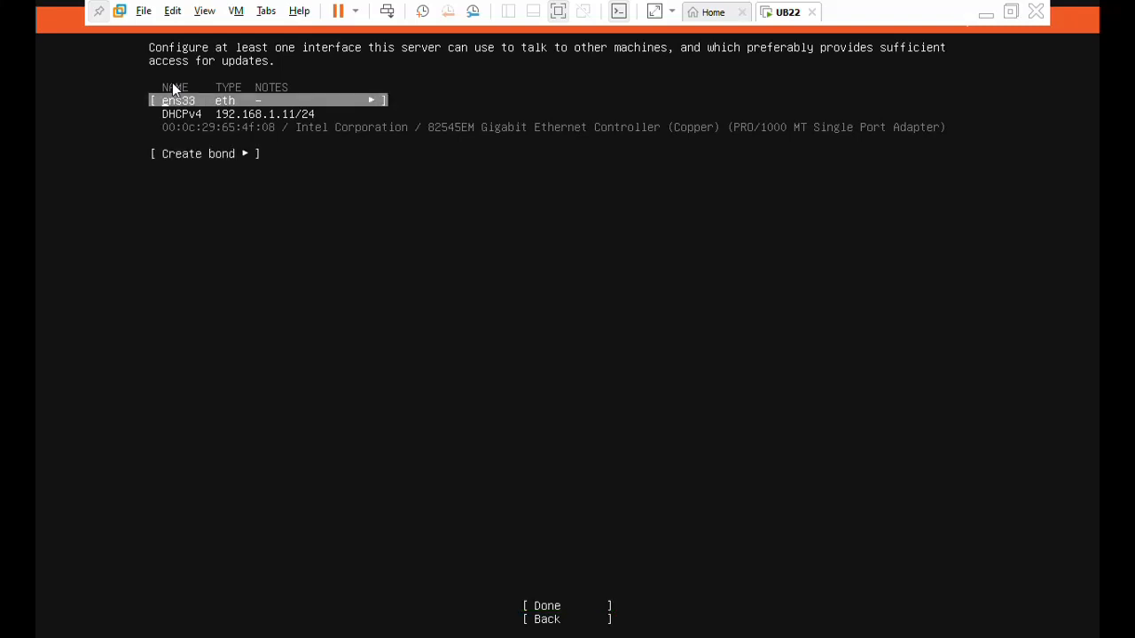
key(Return)
key(Down)
key(Down)
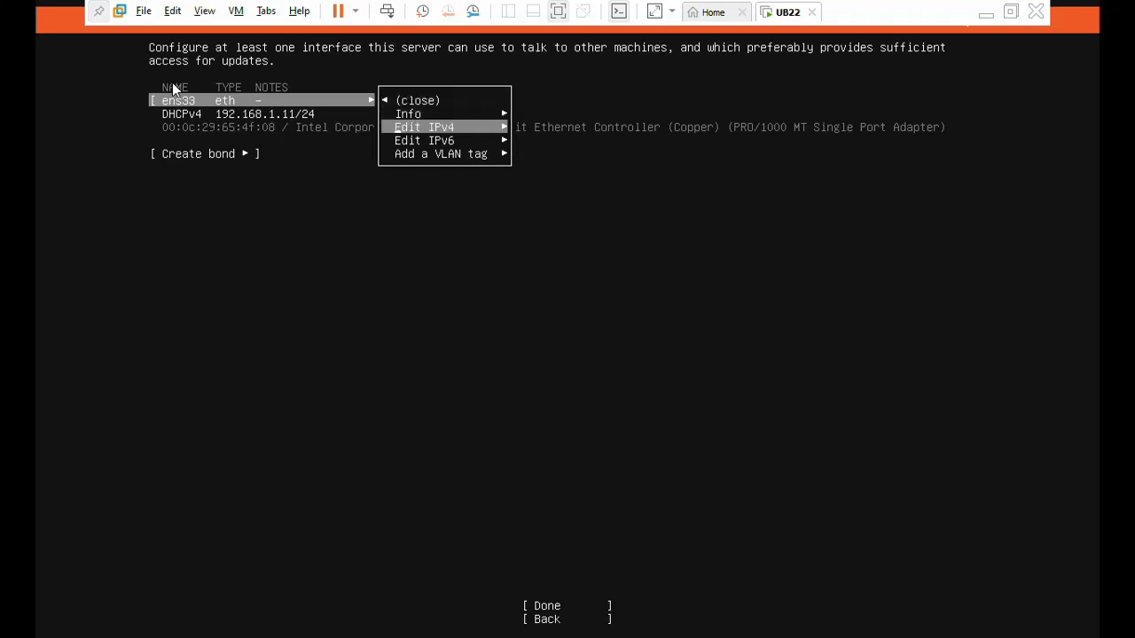
key(Return)
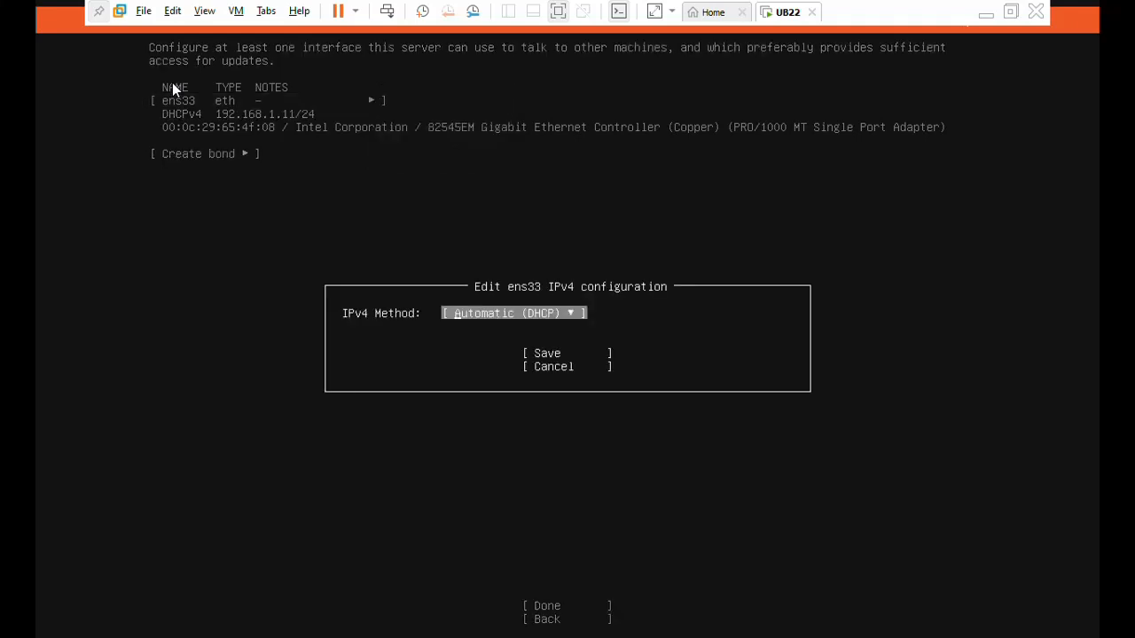
key(Down)
key(Up)
key(Return)
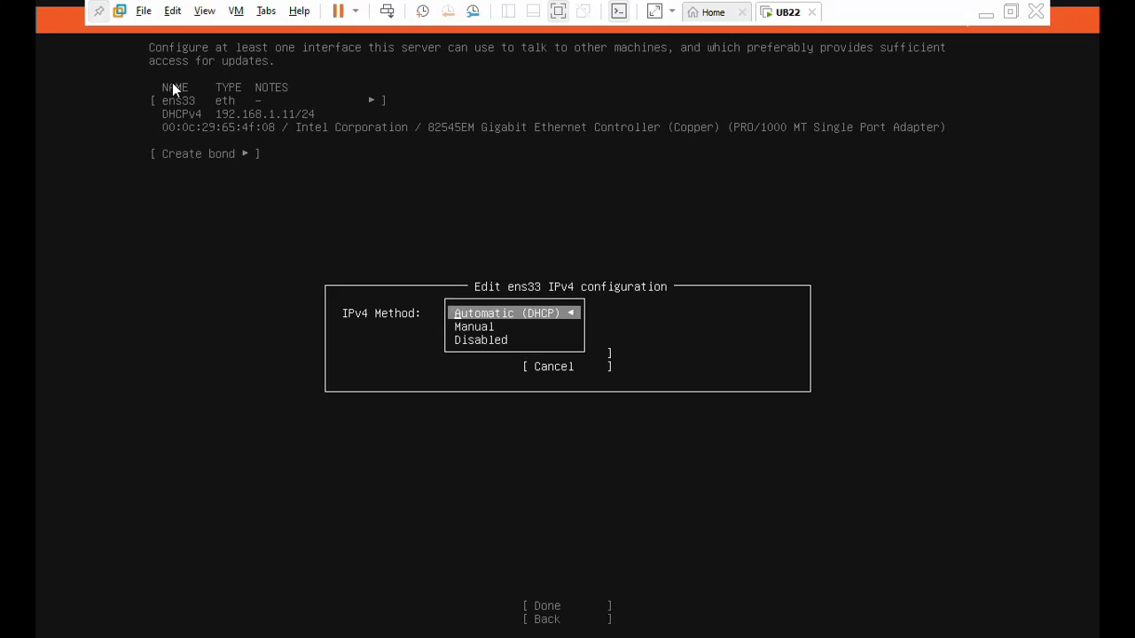
key(Down)
key(Return)
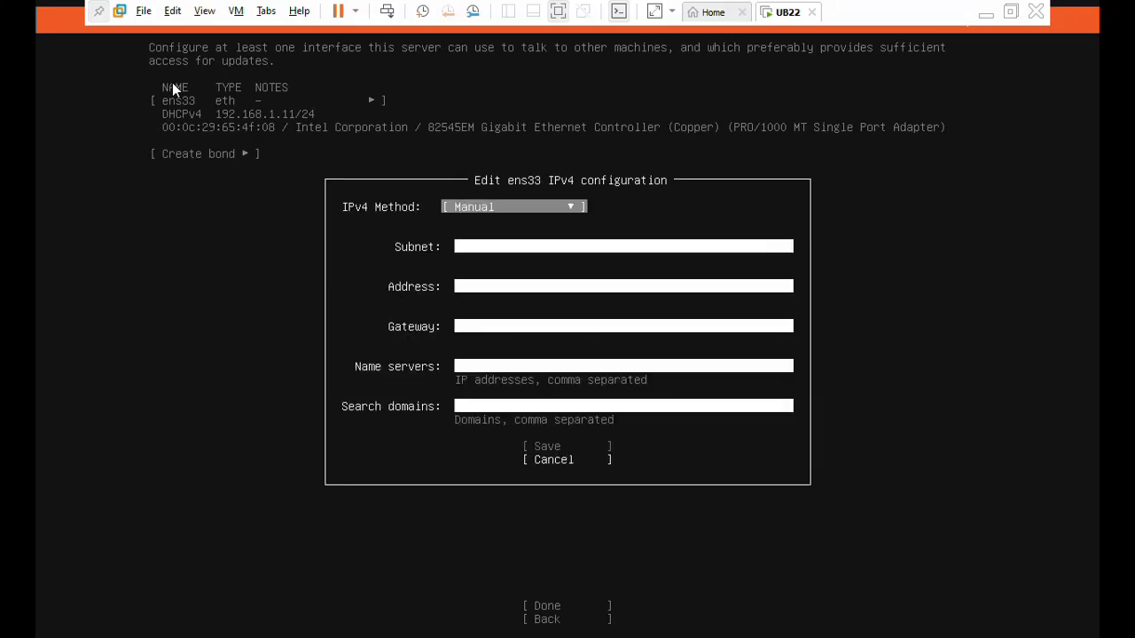
Set the ens33 subnet to 192.168.1.0/24 and the static address to 192.168.1.40.
key(Down)
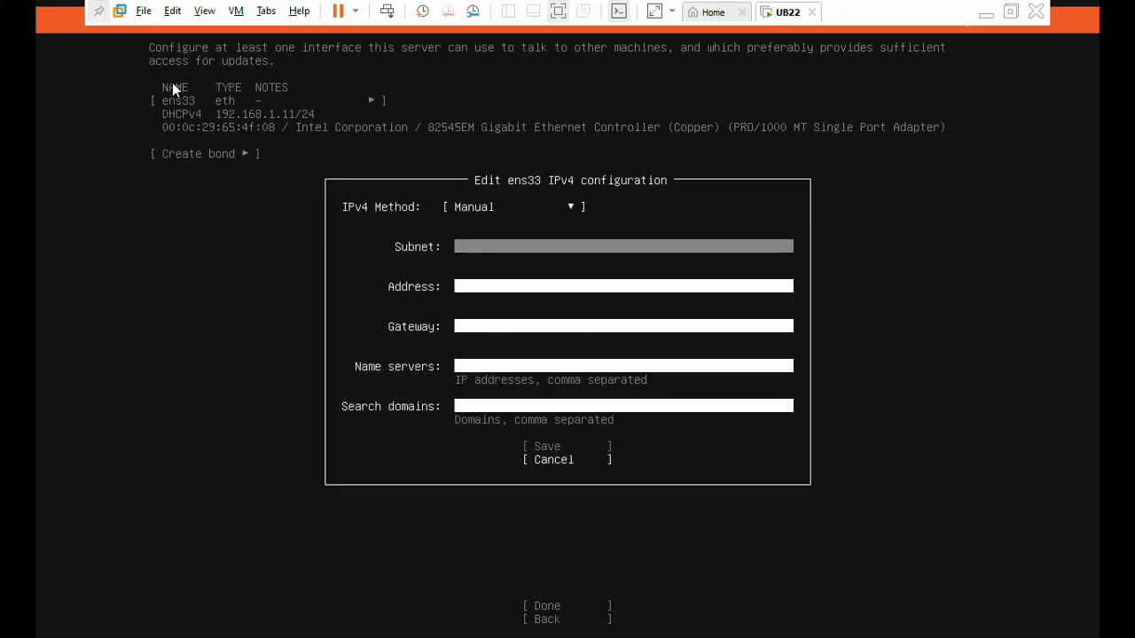
text(192.168.1.0/24)
key(Tab)
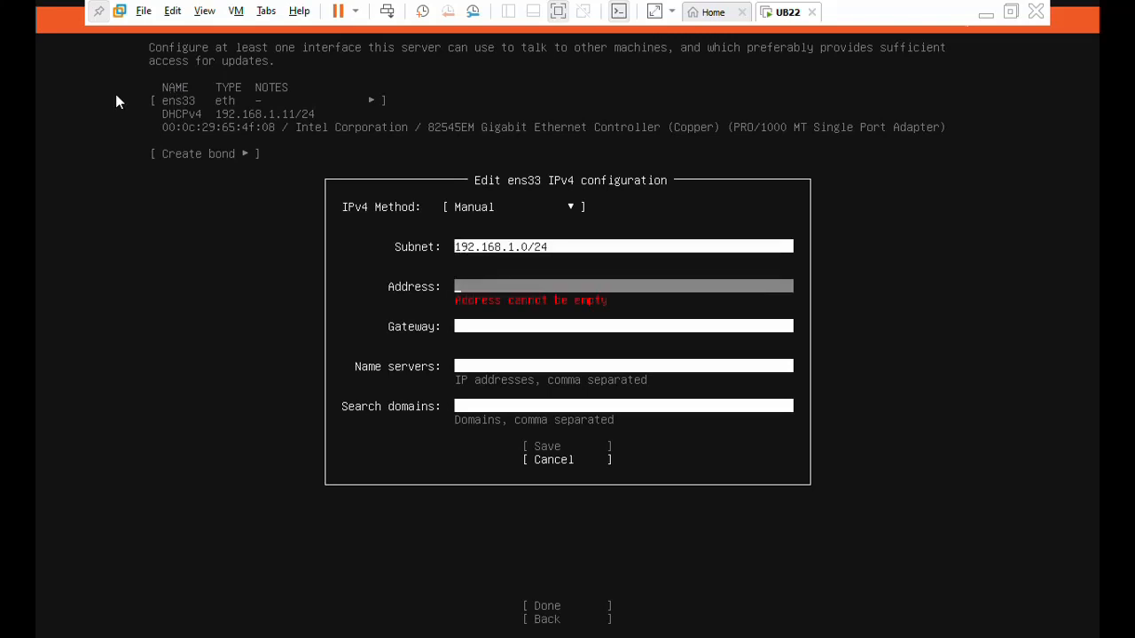
text(192.168.1.1)
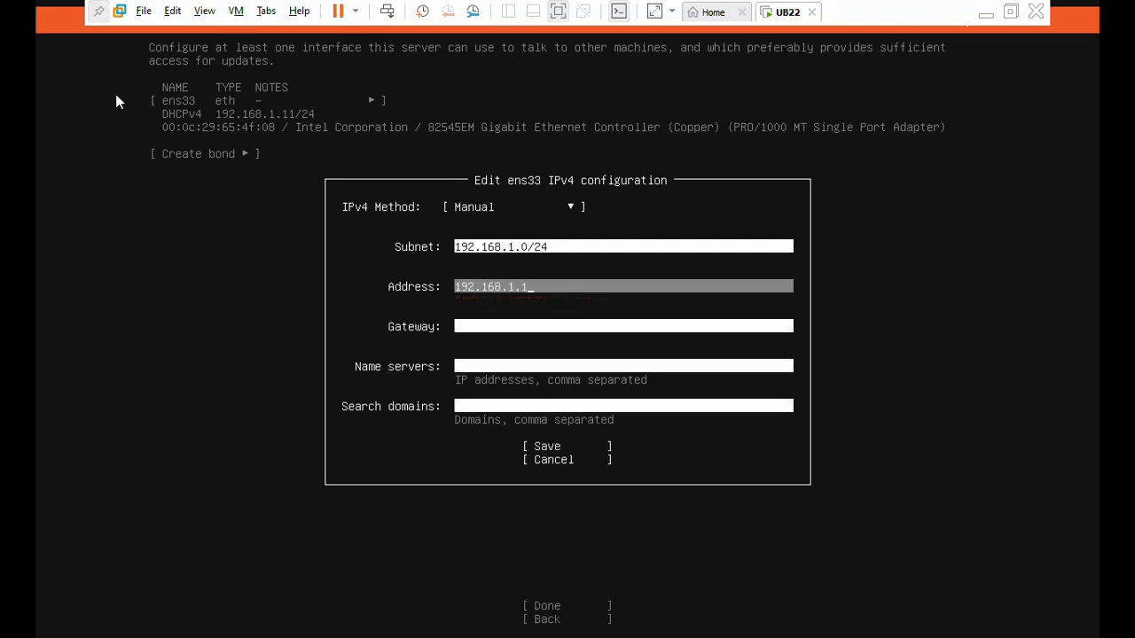
key(BackSpace)
text(40)
key(Tab)
Set the ens33 gateway to 192.168.1.1.
text(192)
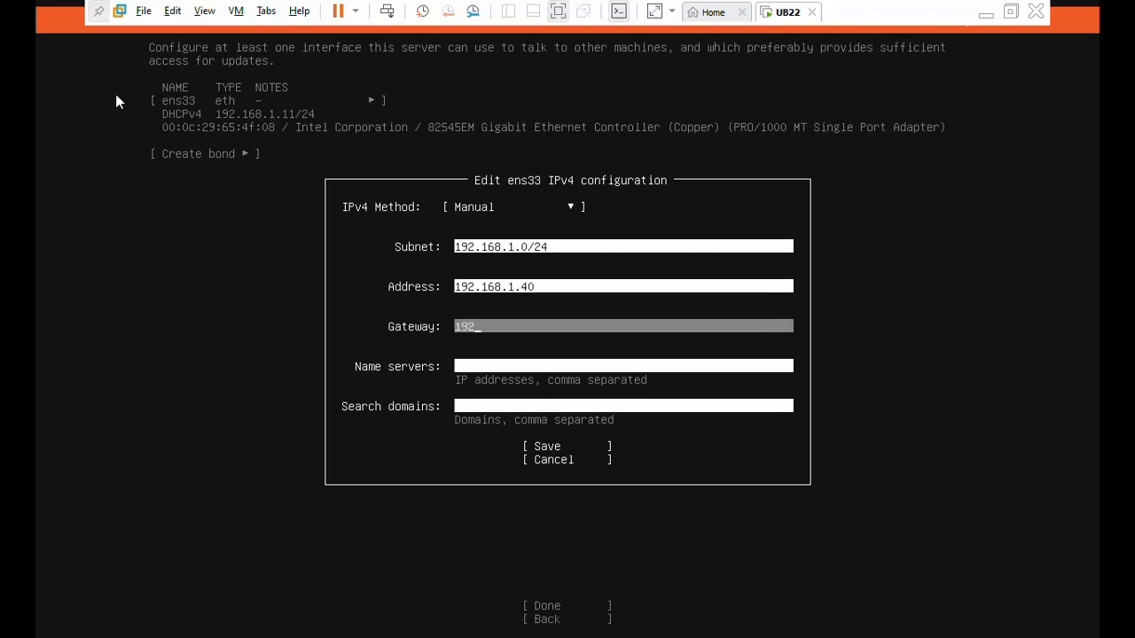
text(.168.1.1)
key(Tab)
Set the name server to 192.168.1.1, save the IPv4 configuration and accept the network settings.
text(19)
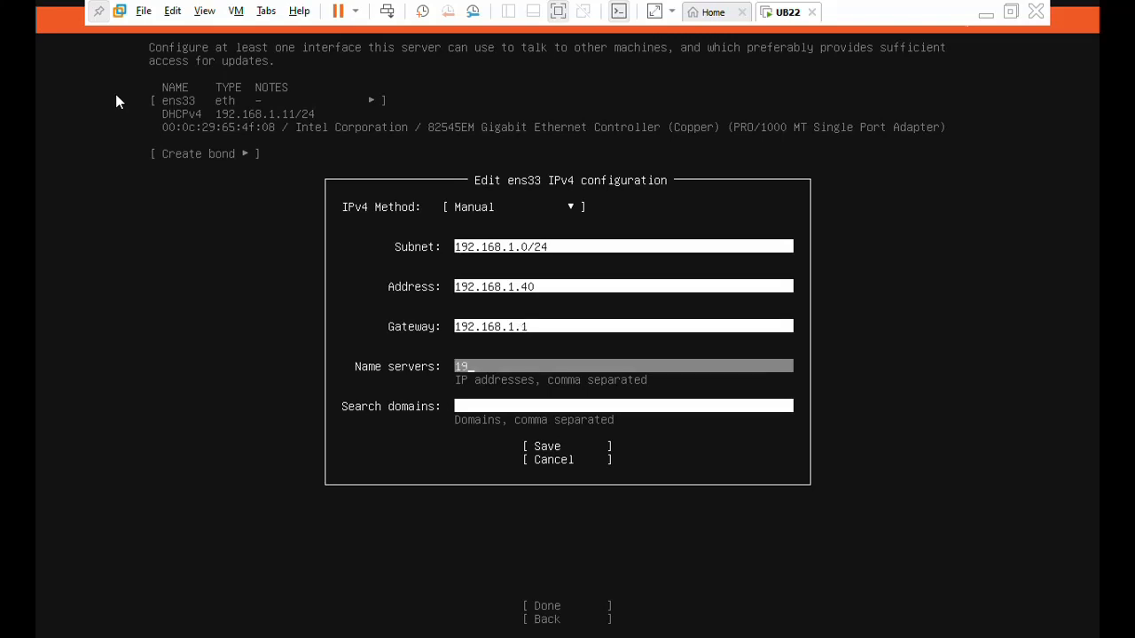
text(2.168.1.1)
key(Tab)
key(Tab)
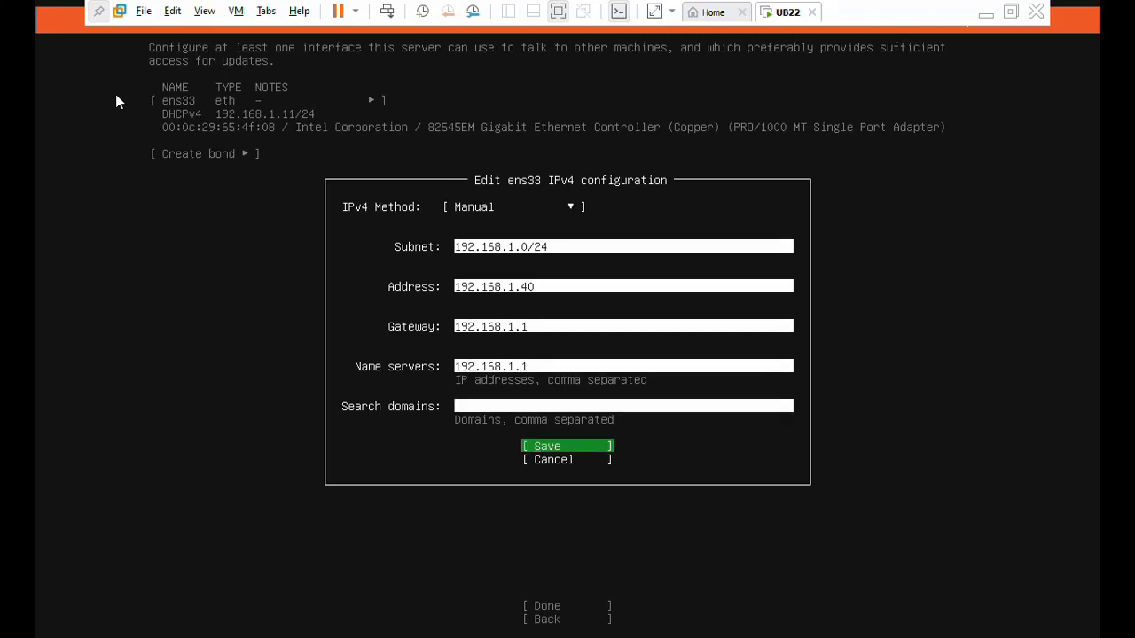
key(Return)
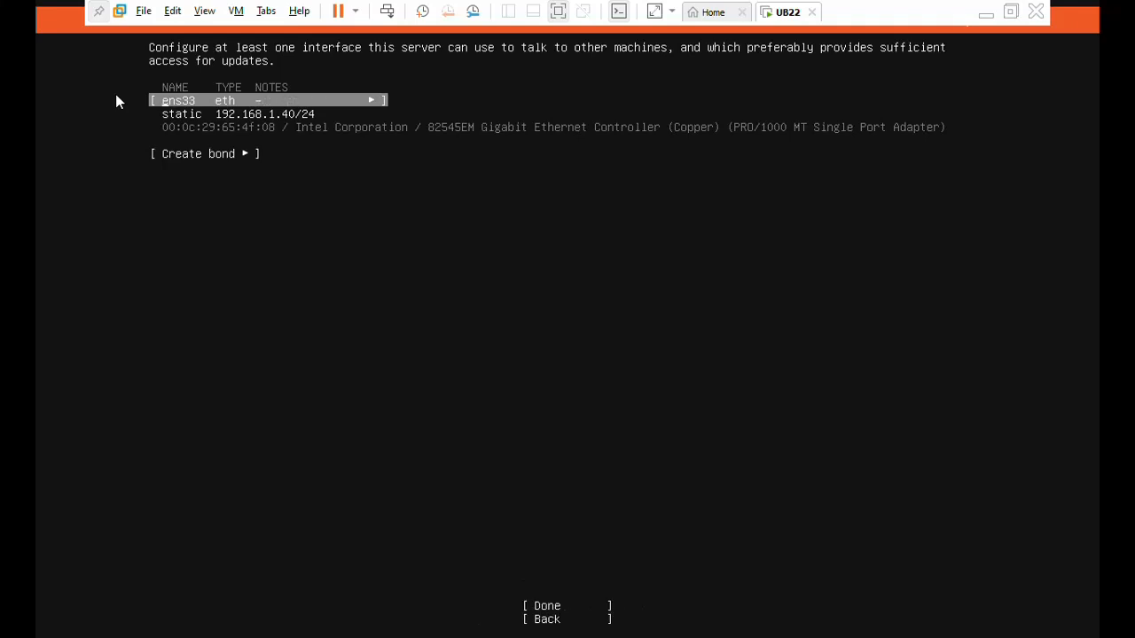
key(Tab)
key(Tab)
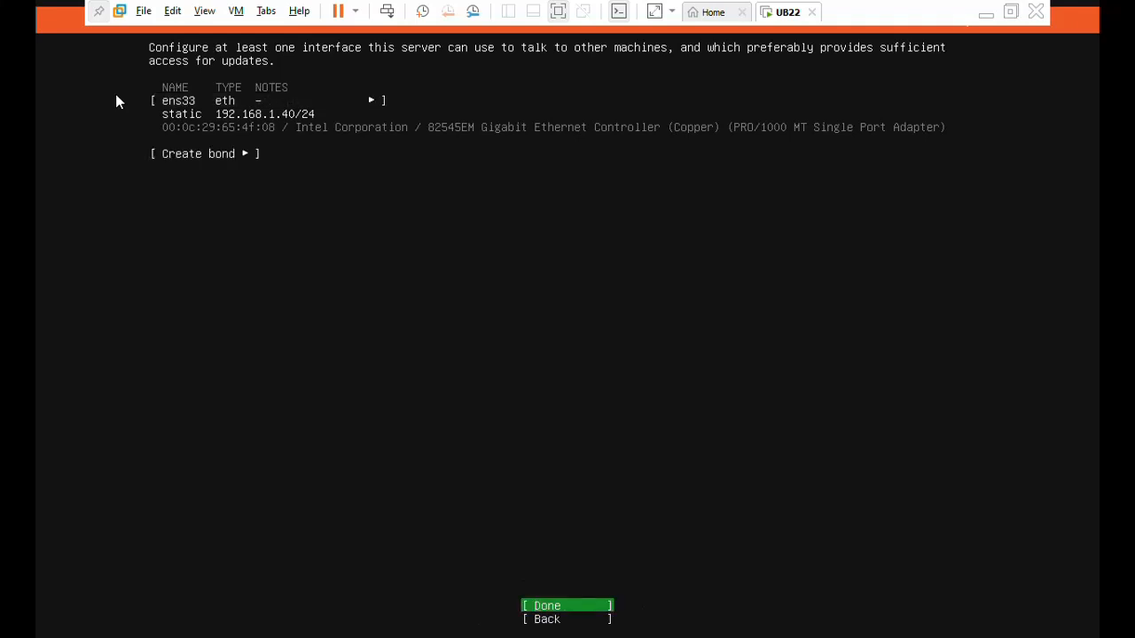
key(Return)
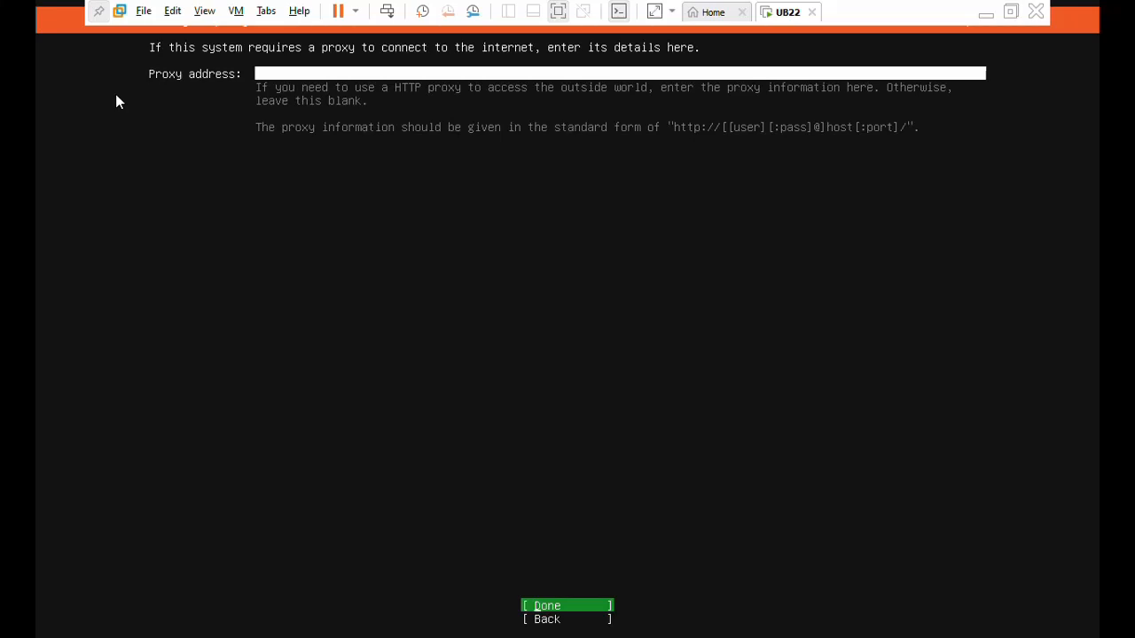
key(Return)
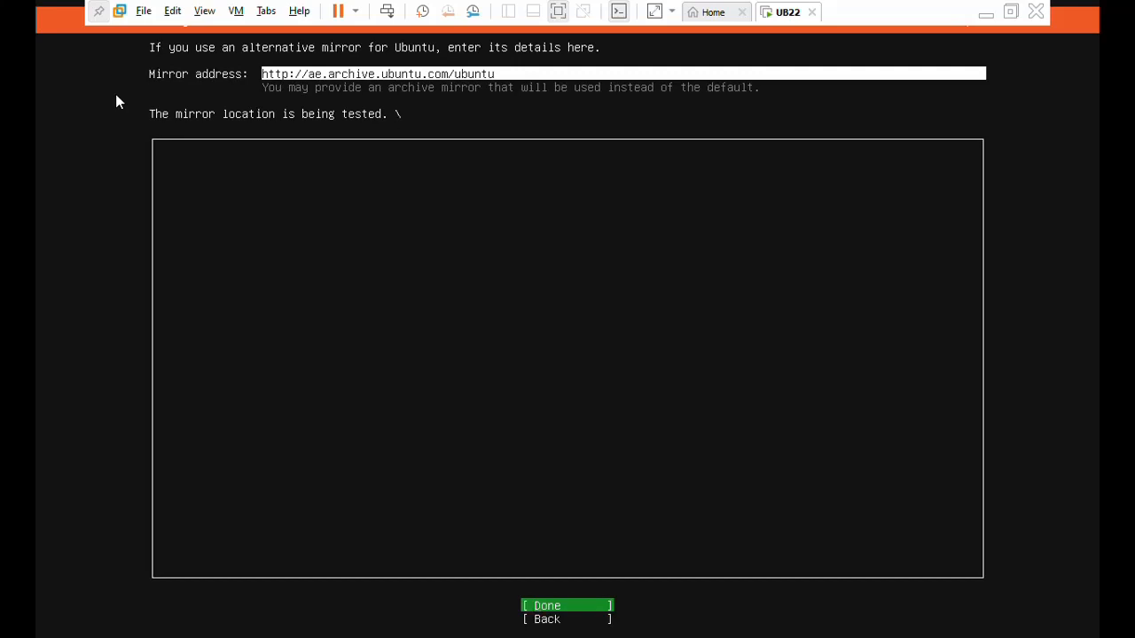
key(Return)
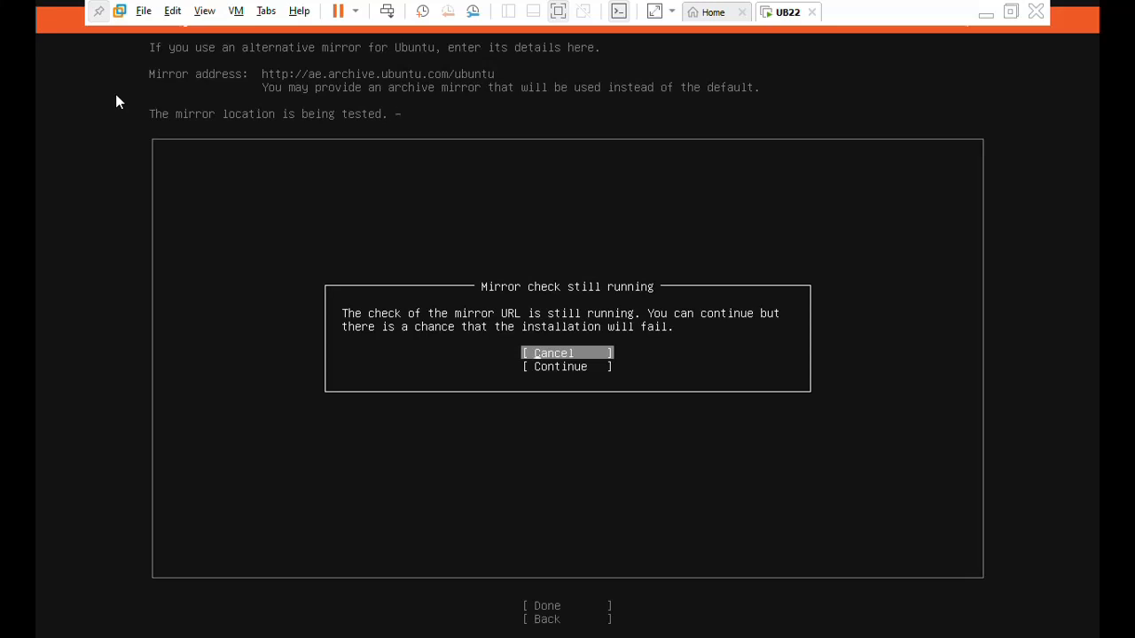
key(Down)
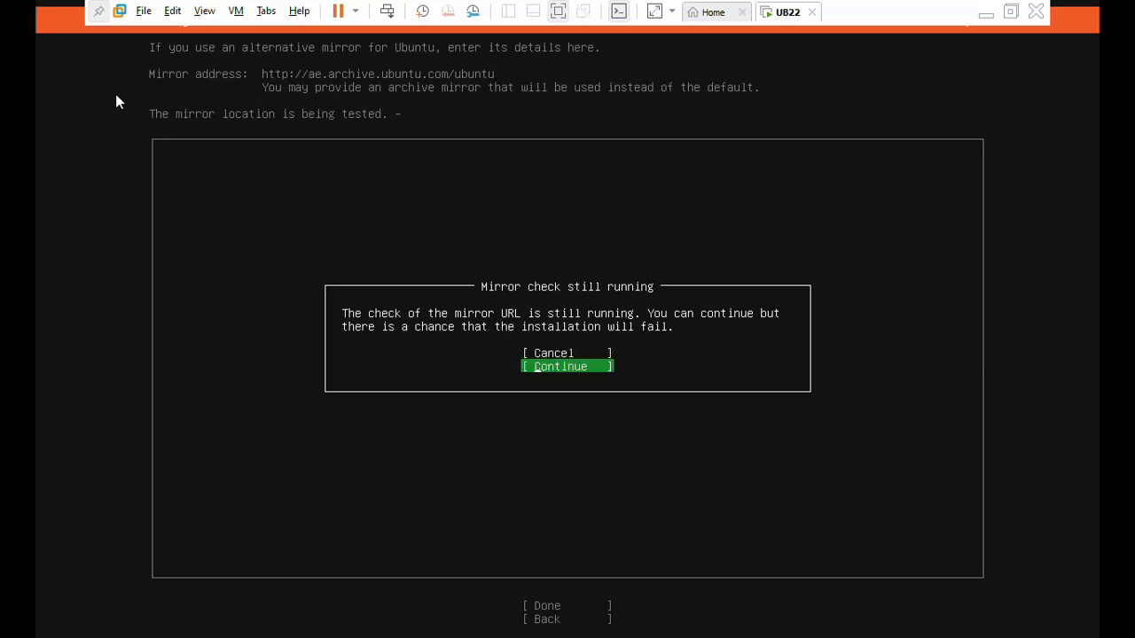
key(Return)
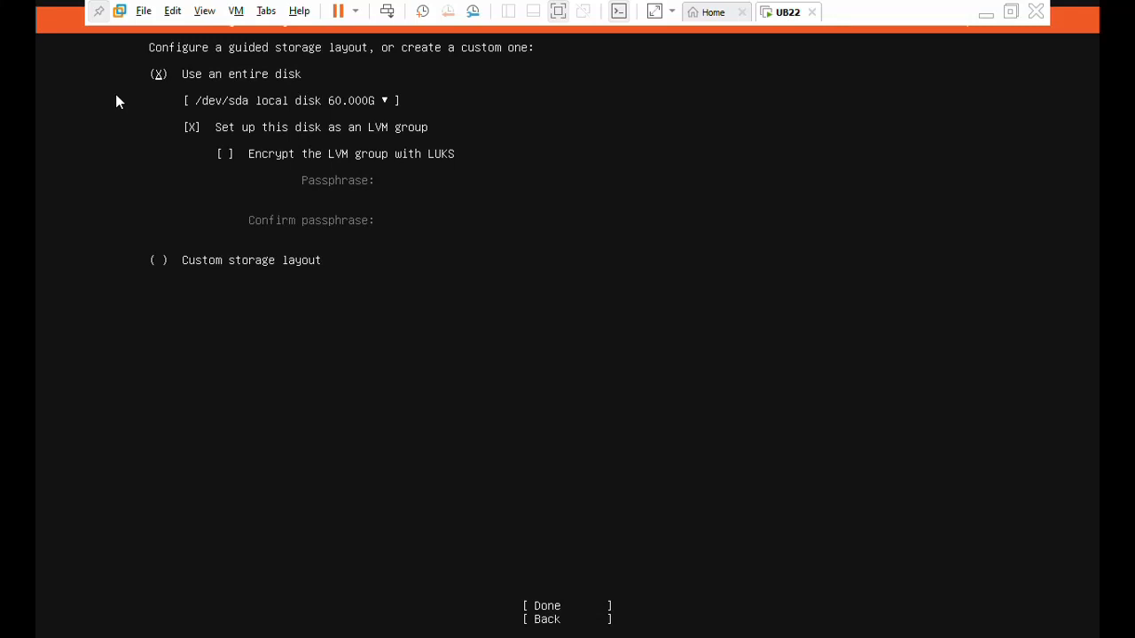
Accept the guided storage layout that uses the entire /dev/sda disk as an unencrypted LVM group.
key(Down)
key(Down)
key(Down)
key(Down)
key(Return)
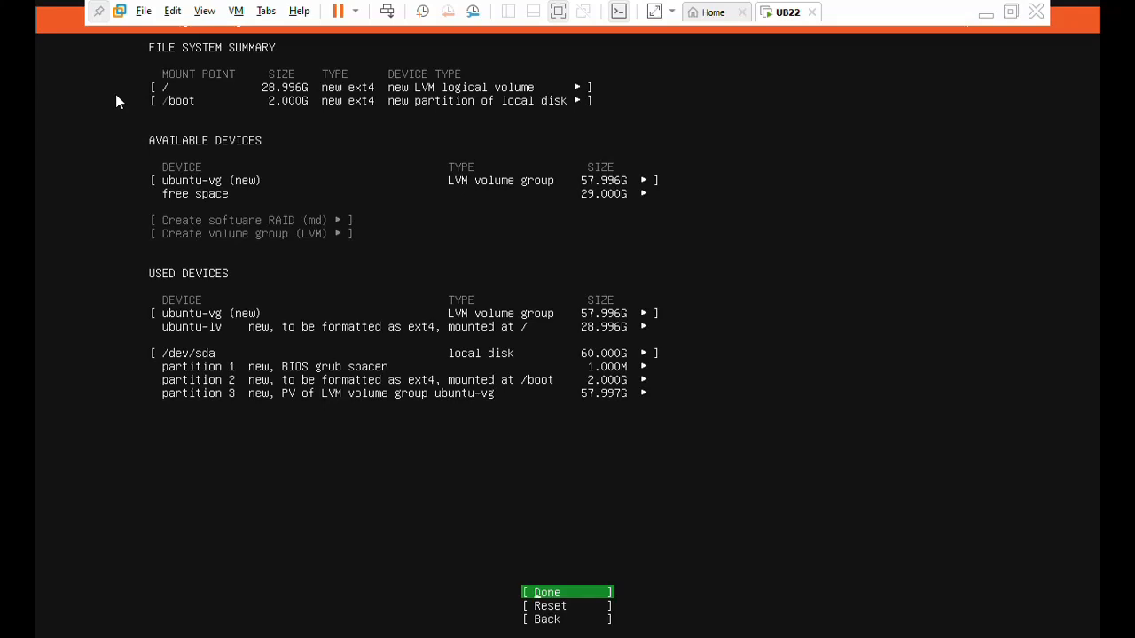
Accept the file system summary and confirm the destructive action to begin the installation.
key(Down)
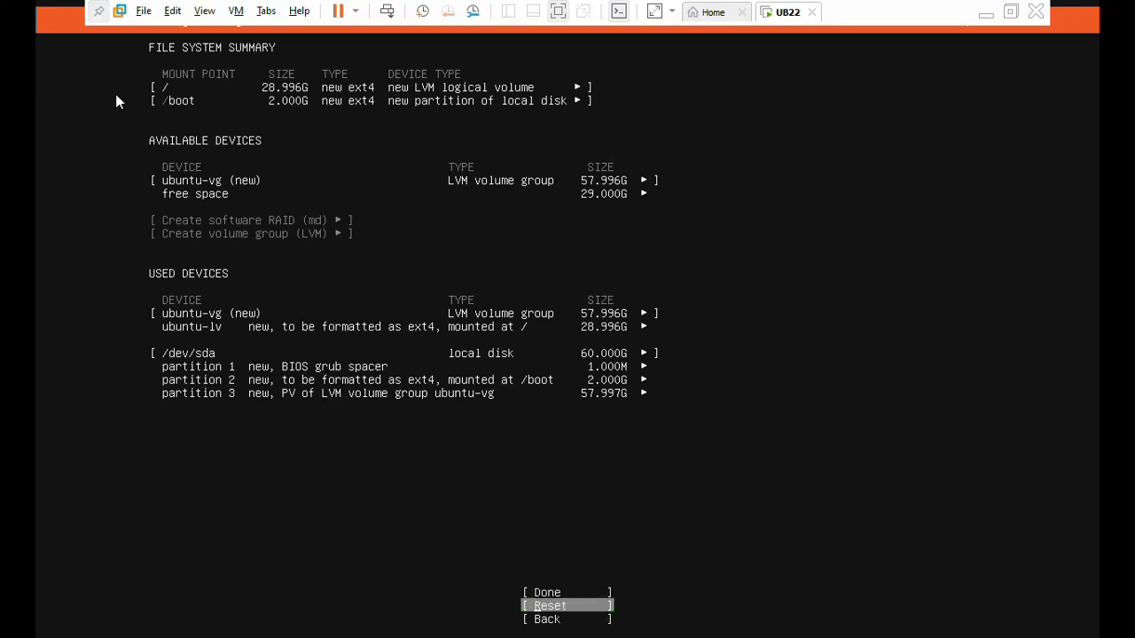
key(Up)
key(Return)
key(Down)
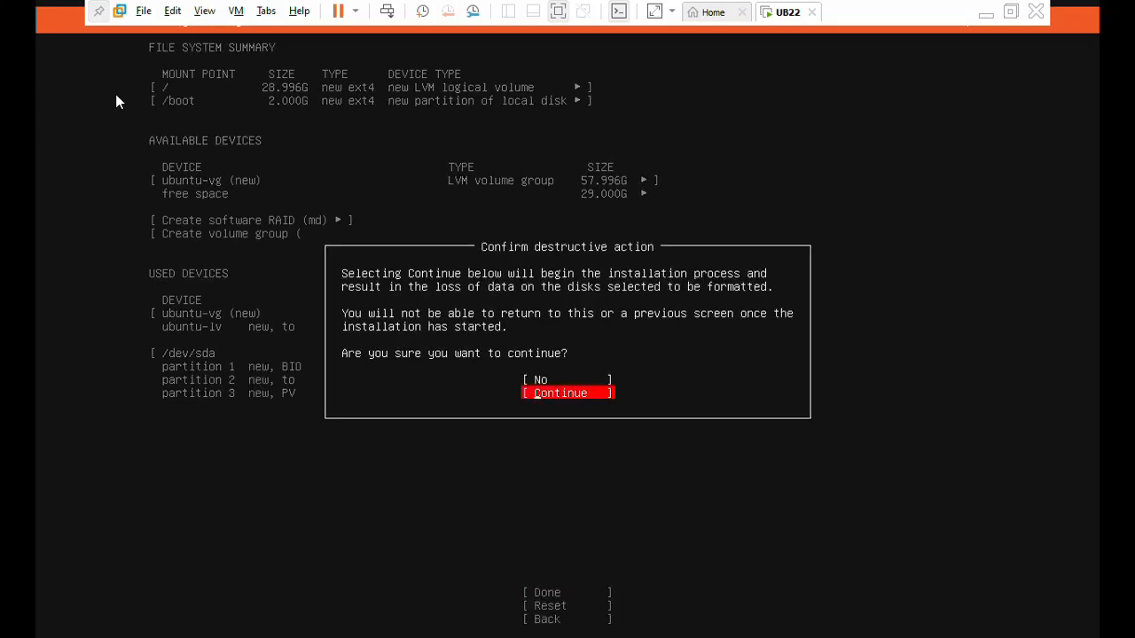
key(Return)
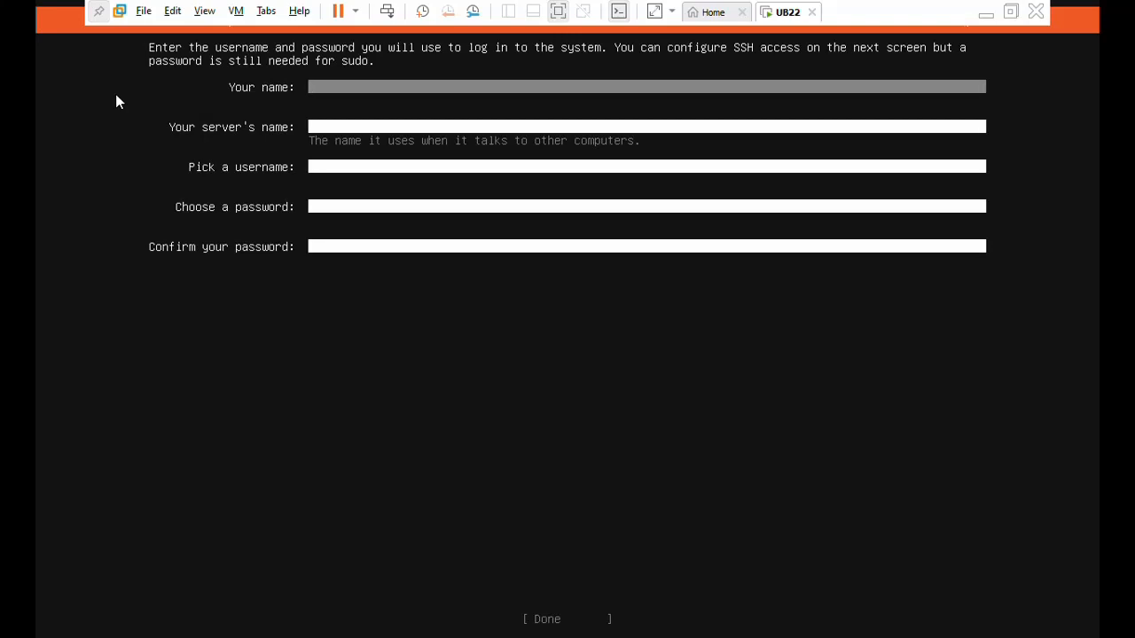
Fill in the profile with the user's name, the server name ub22 and the login username.
text(shariq)
key(Tab)
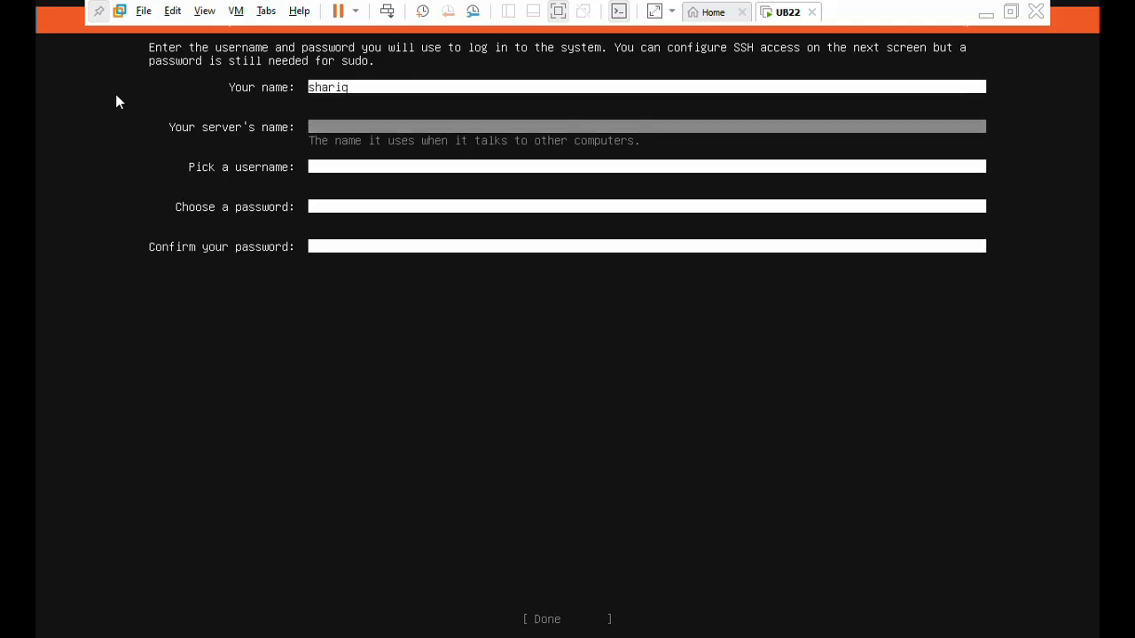
text(ub22)
key(Tab)
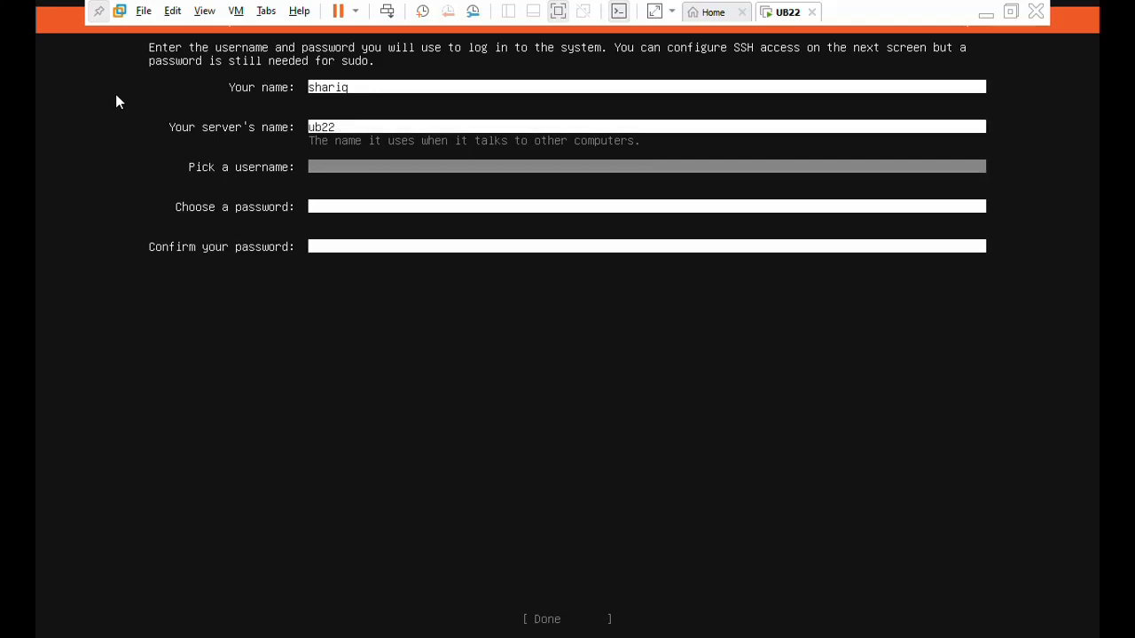
text(shariq)
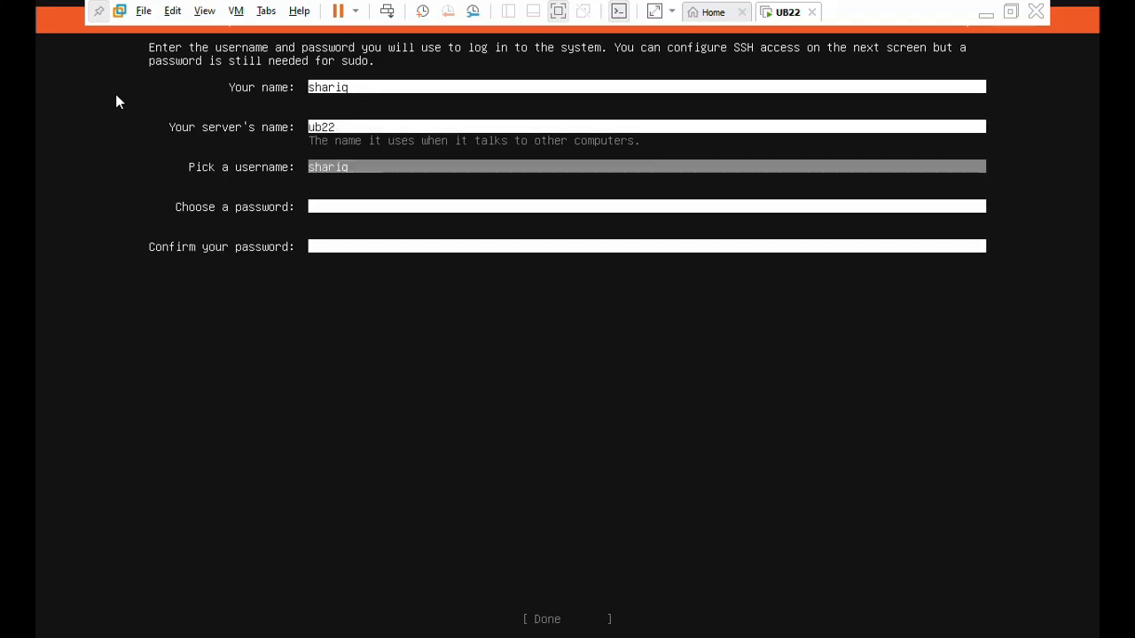
Enter the account password and fill in the password confirmation.
key(Tab)
text(********)
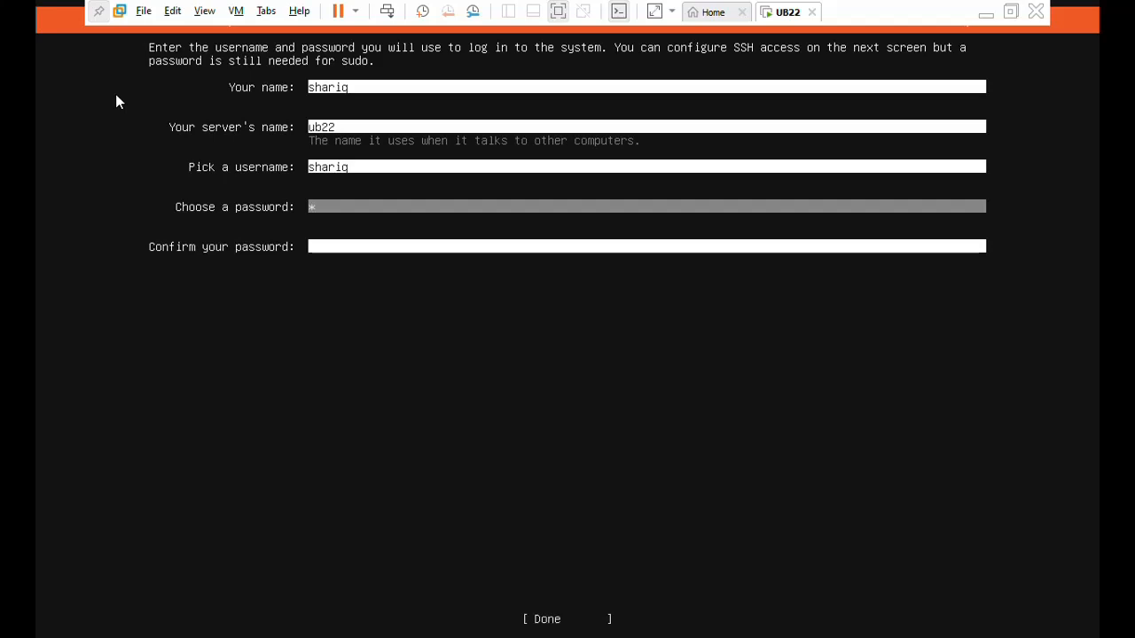
text(*)
key(Tab)
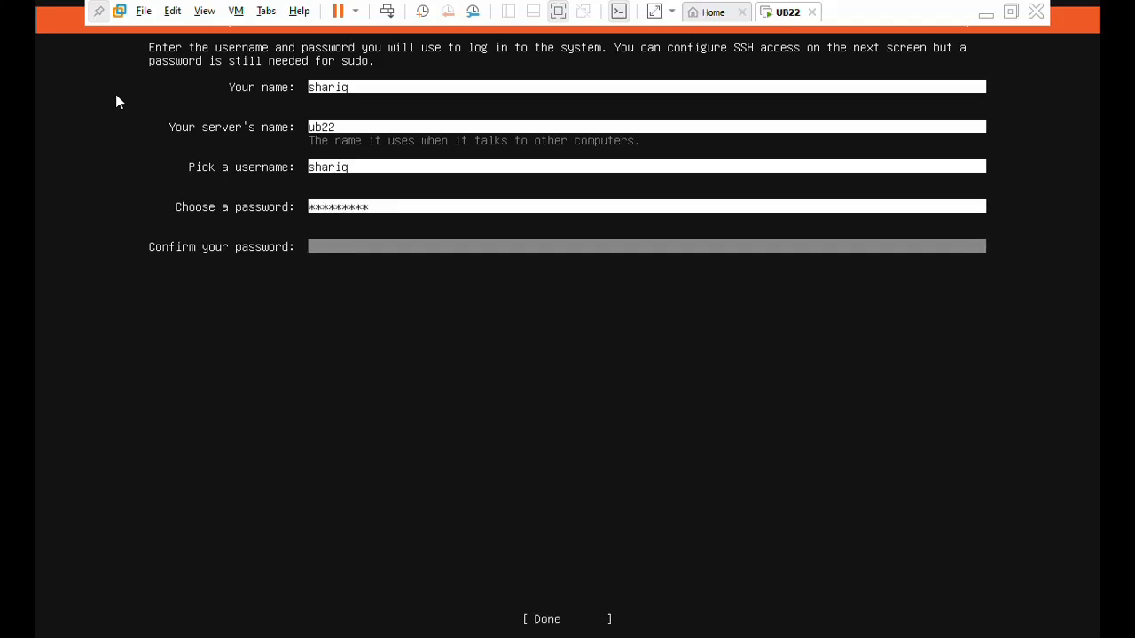
text(*********)
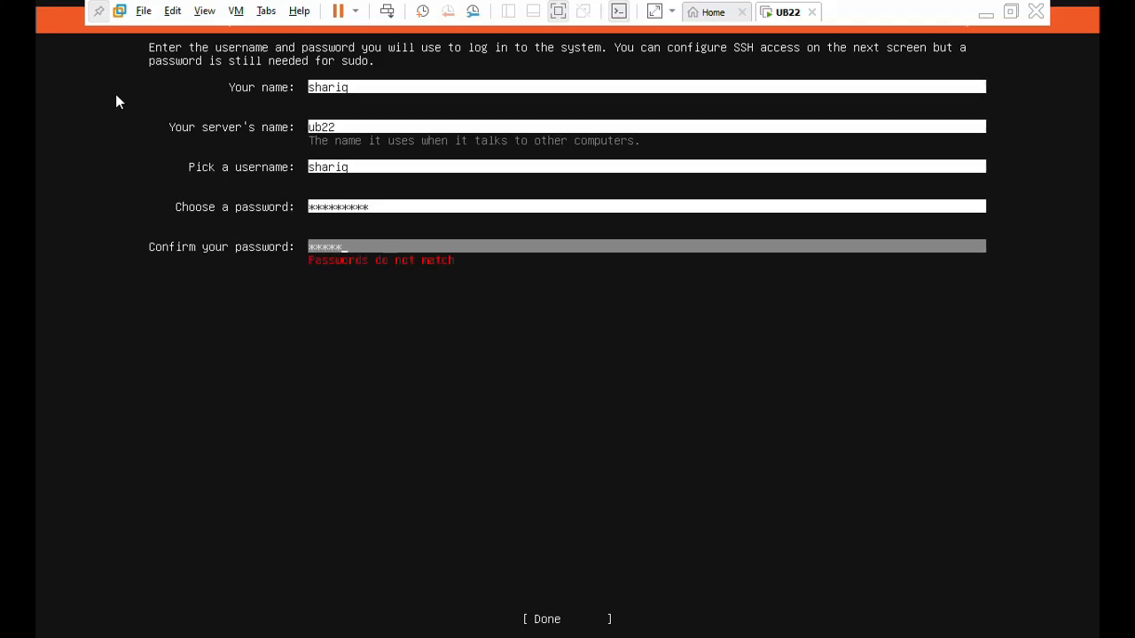
Clear the mismatched entry from the password confirmation field.
key(BackSpace)
key(BackSpace)
key(BackSpace)
key(BackSpace)
key(BackSpace)
key(BackSpace)
key(BackSpace)
key(BackSpace)
key(BackSpace)
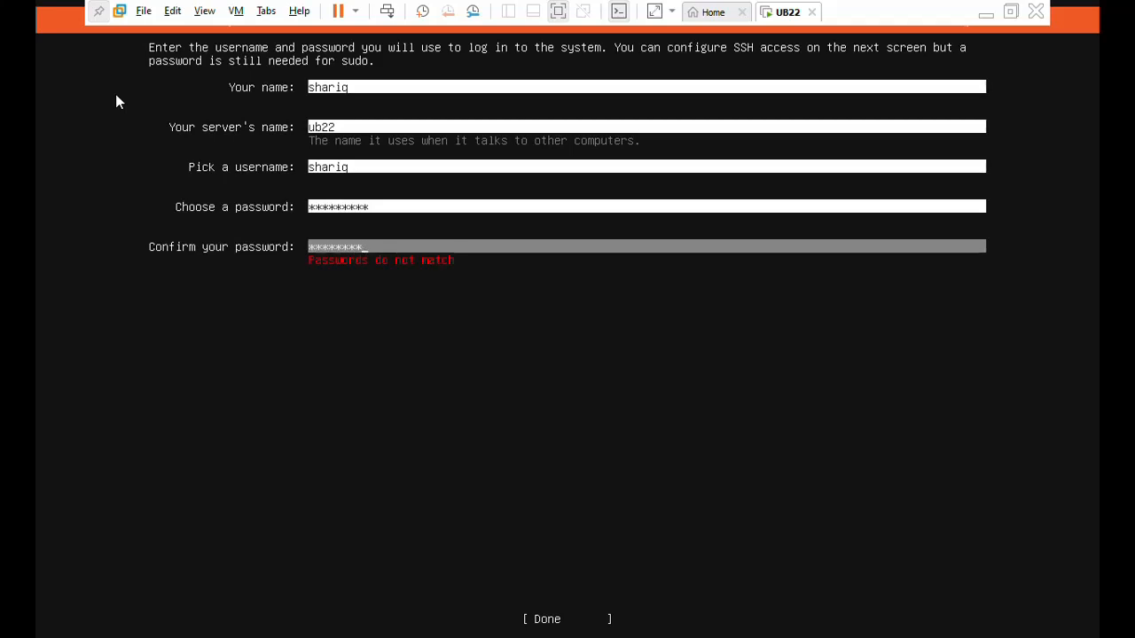
key(shift+Tab)
key(shift+Tab)
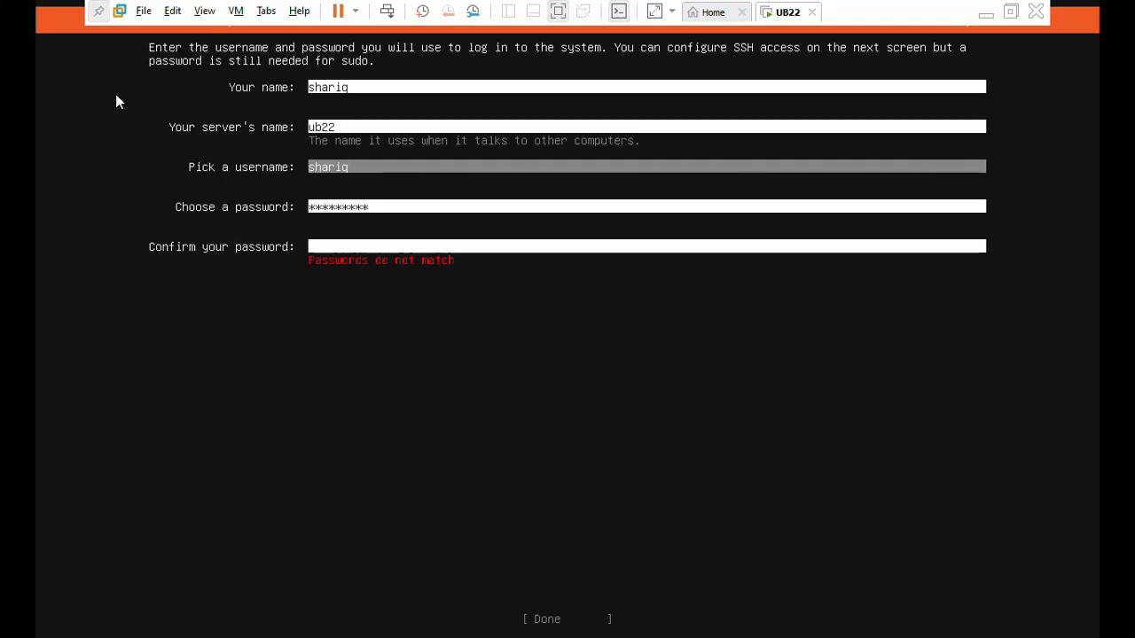
text(i)
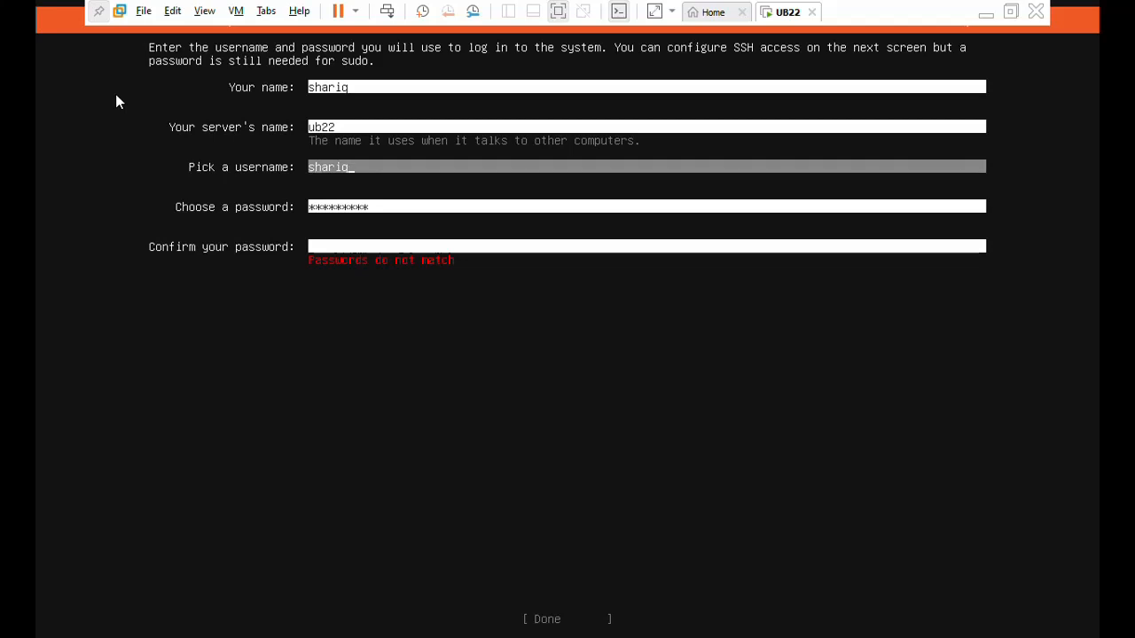
key(space)
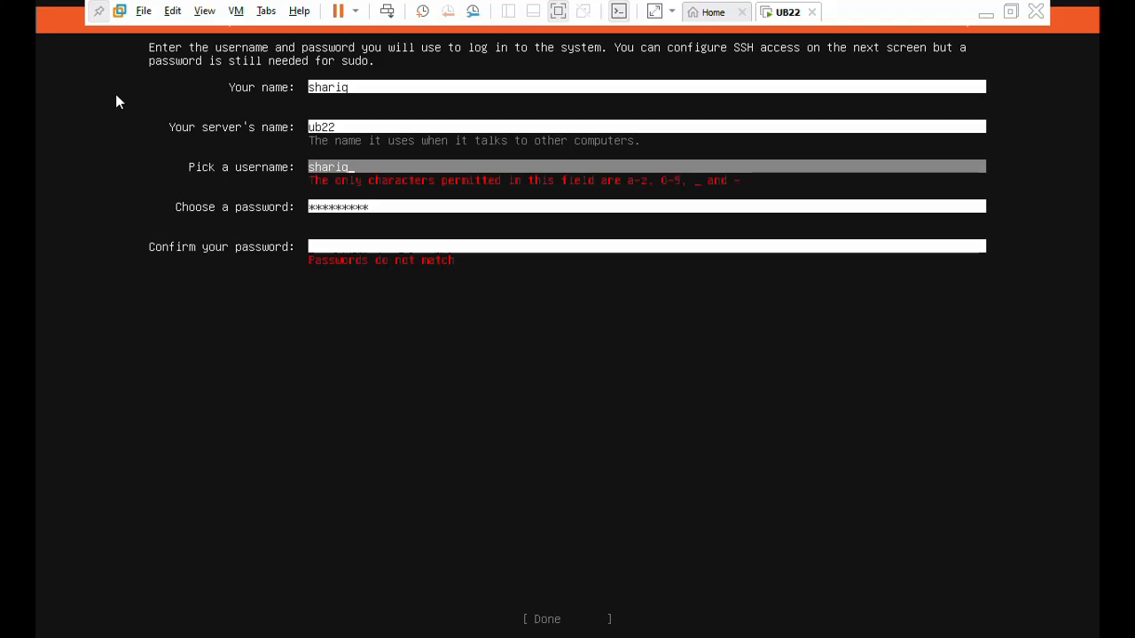
key(BackSpace)
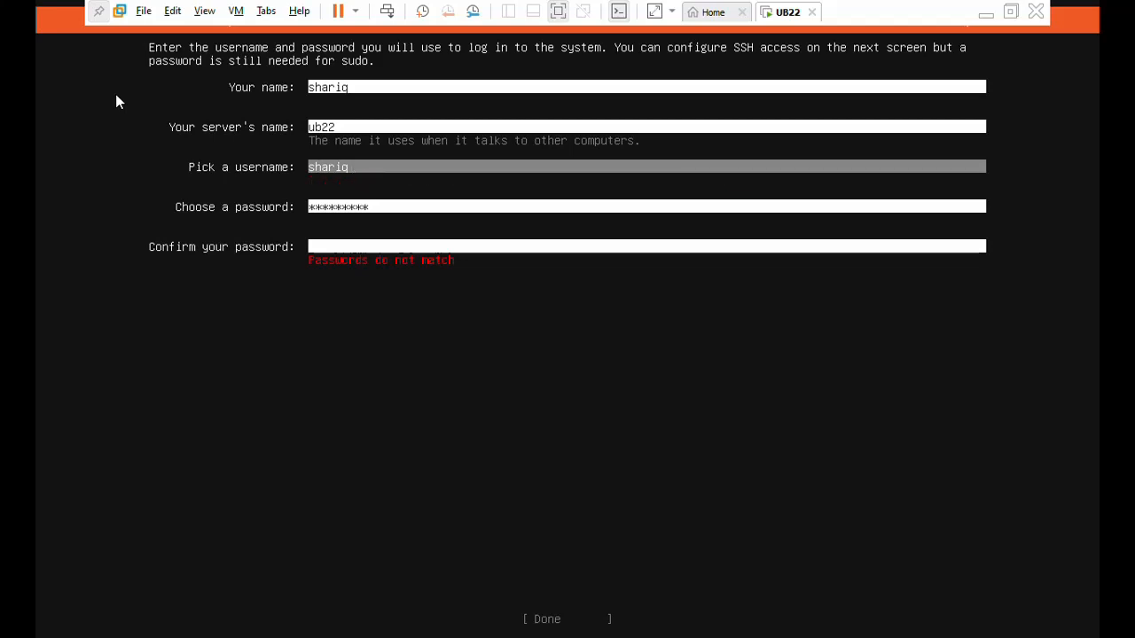
key(BackSpace)
key(BackSpace)
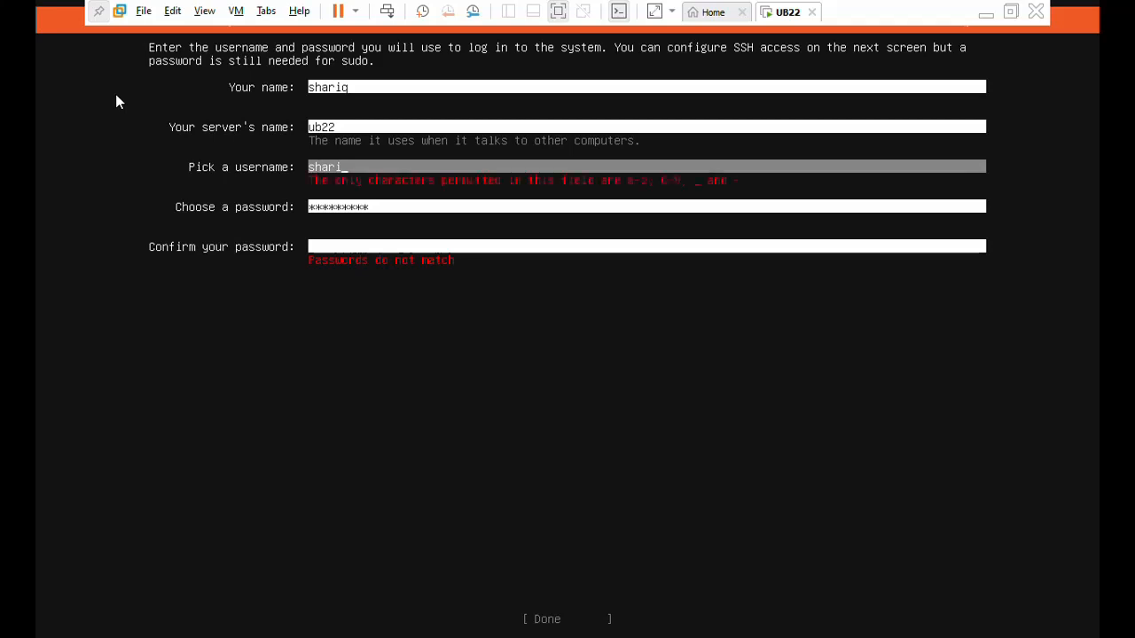
key(Up)
key(Down)
key(BackSpace)
text(q)
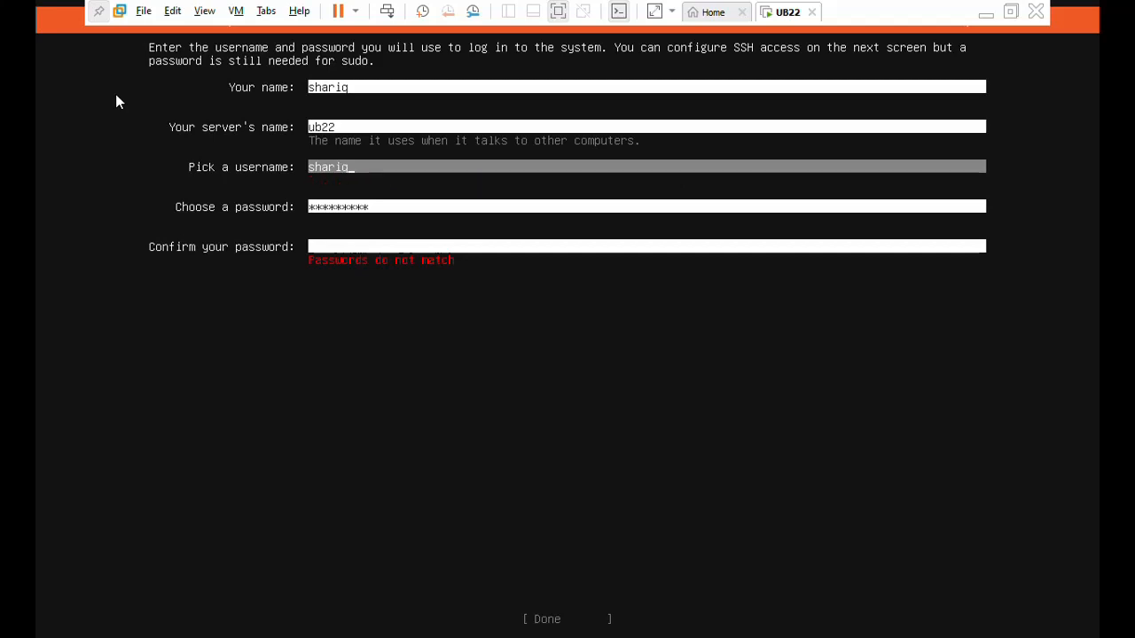
Clear the account password, enter it again along with its confirmation, and submit the profile.
key(Tab)
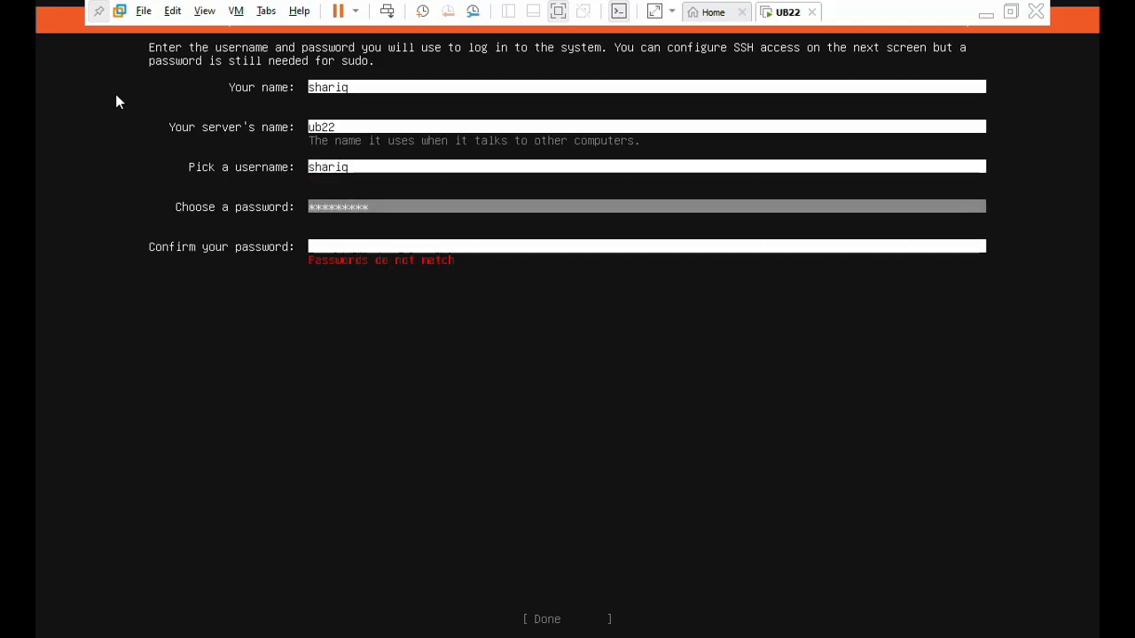
key(BackSpace)
key(BackSpace)
key(BackSpace)
key(BackSpace)
key(BackSpace)
key(BackSpace)
key(BackSpace)
key(BackSpace)
key(BackSpace)
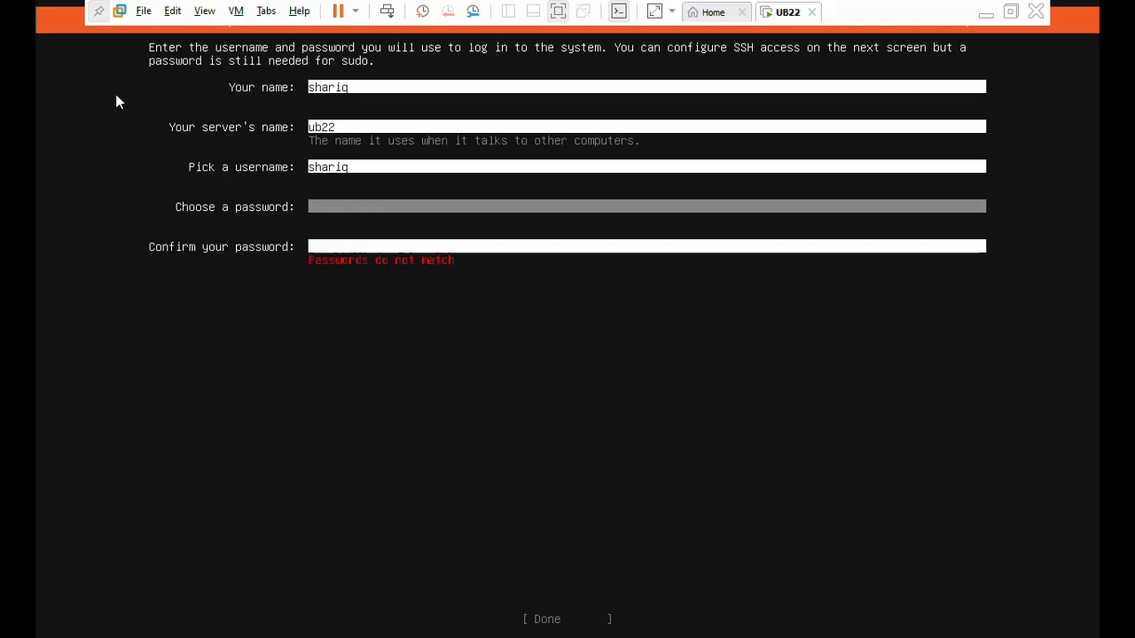
text(*********)
key(Tab)
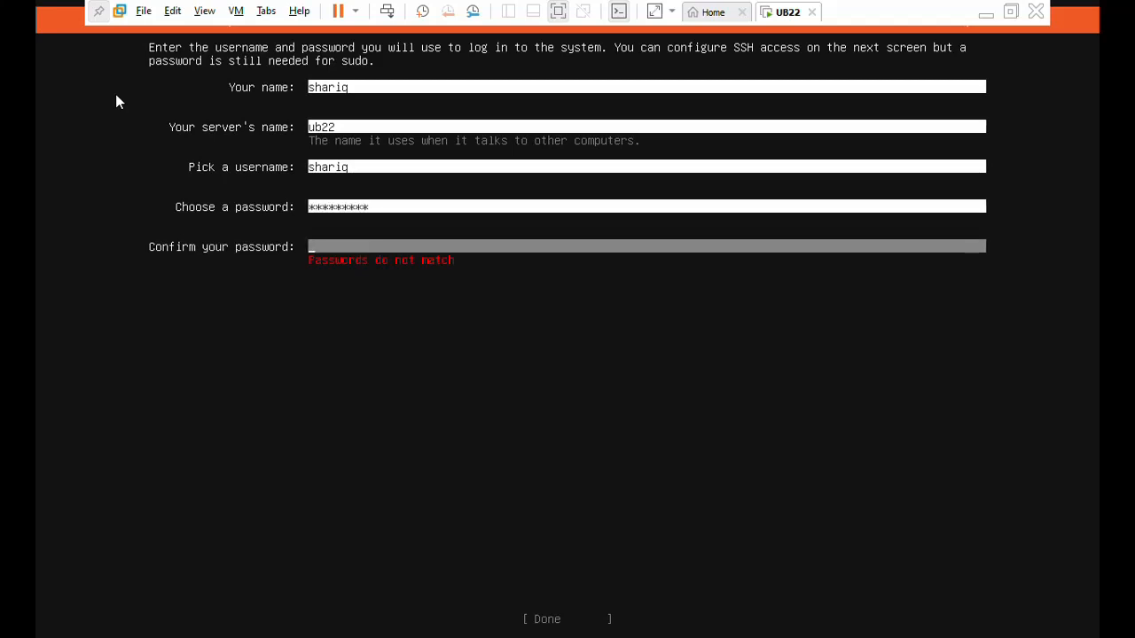
text(*********)
key(Tab)
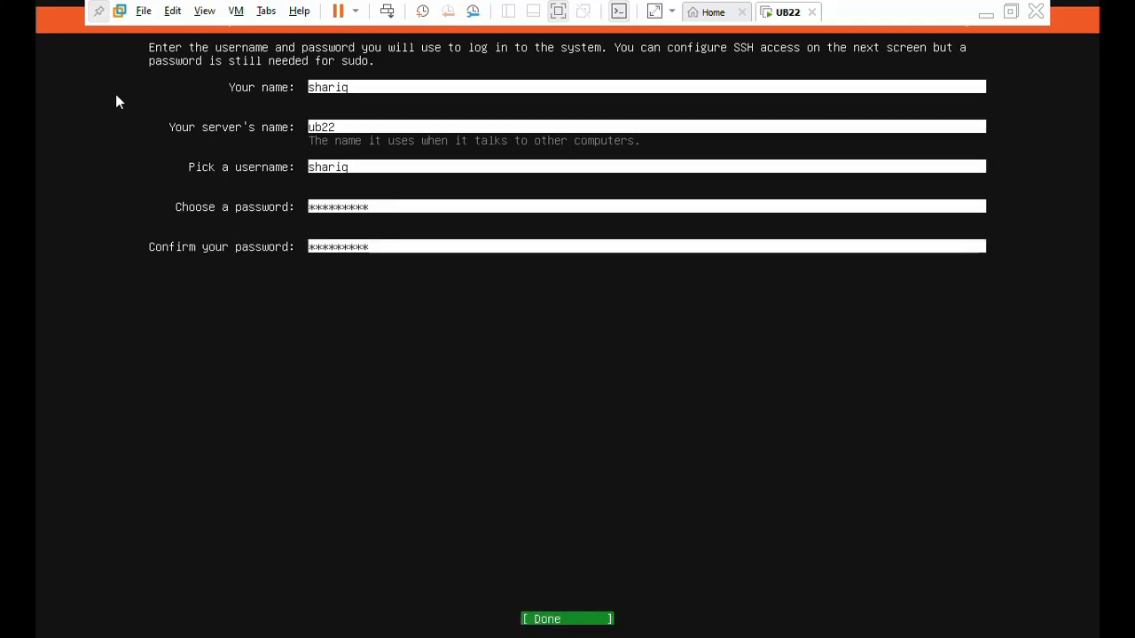
key(Return)
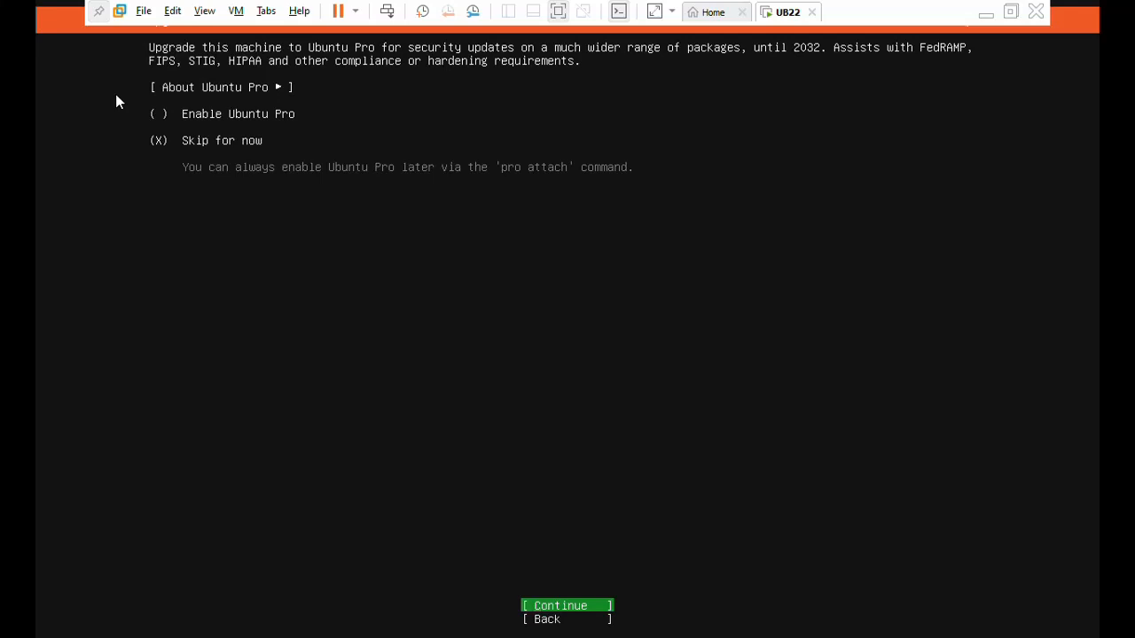
Skip Ubuntu Pro for now and choose to install the OpenSSH server without importing an SSH identity.
key(Return)
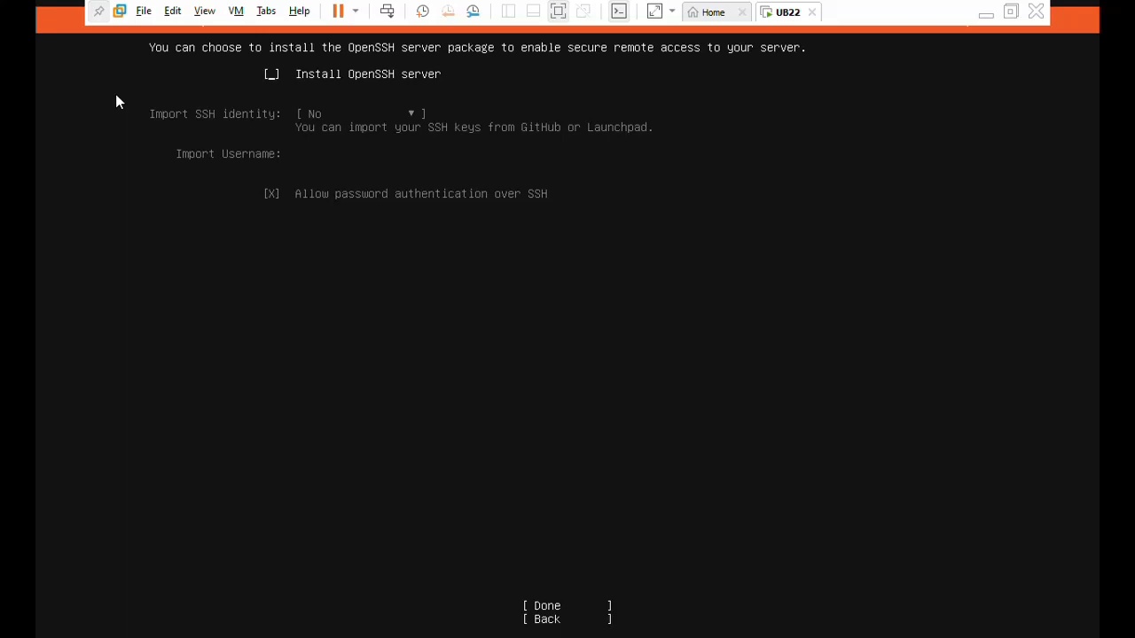
key(space)
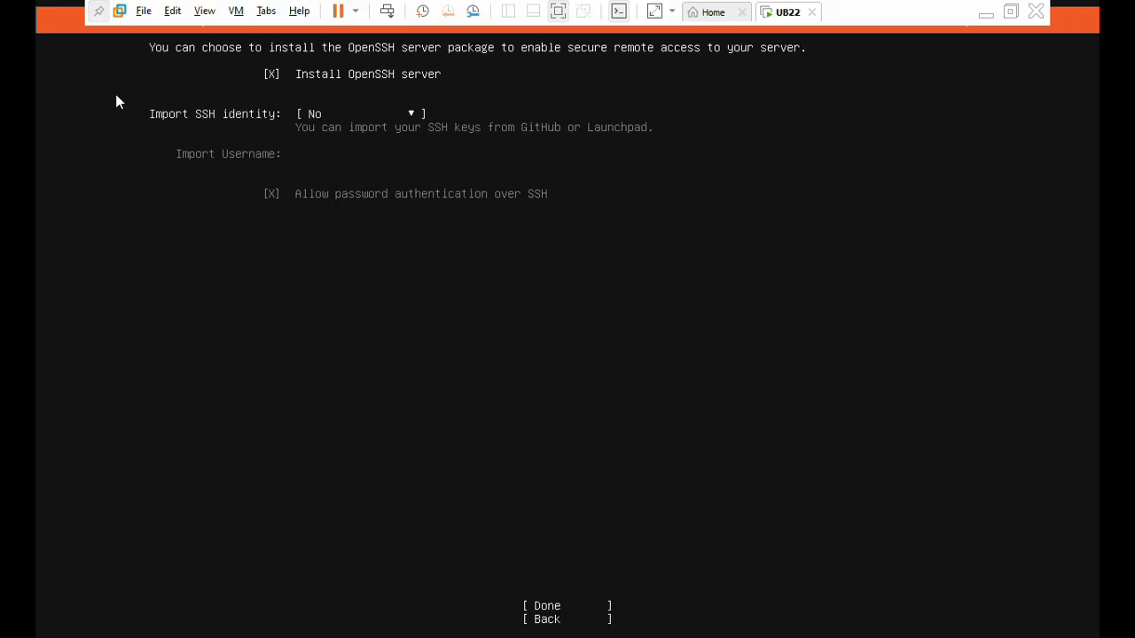
key(Tab)
key(Tab)
key(Return)
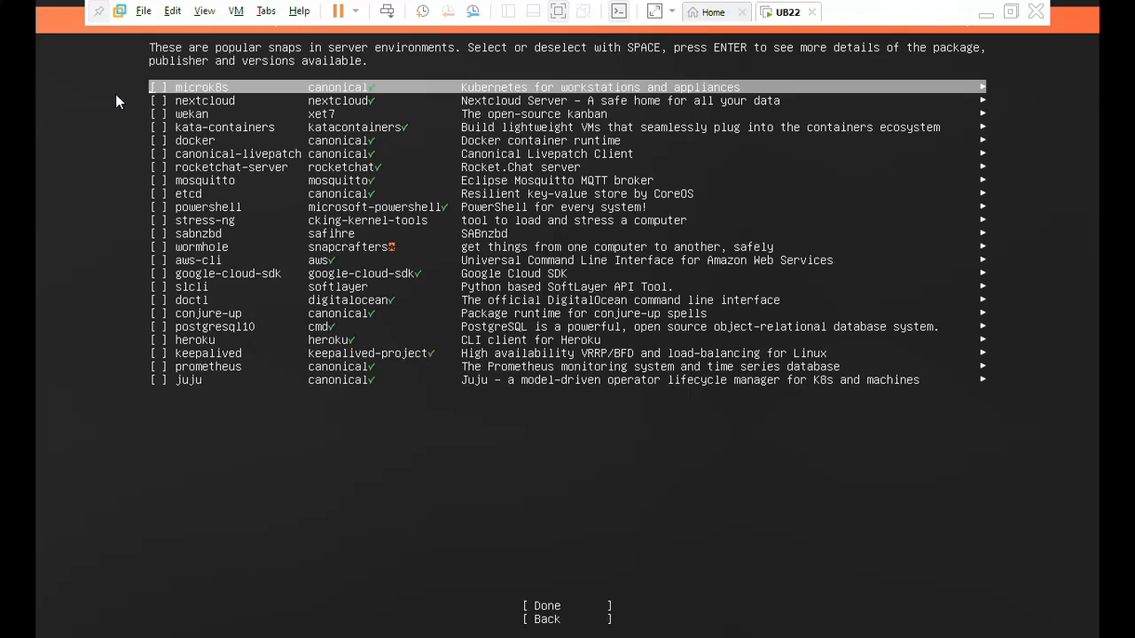
Continue the installation without selecting any of the popular server snaps.
key(Tab)
key(Return)
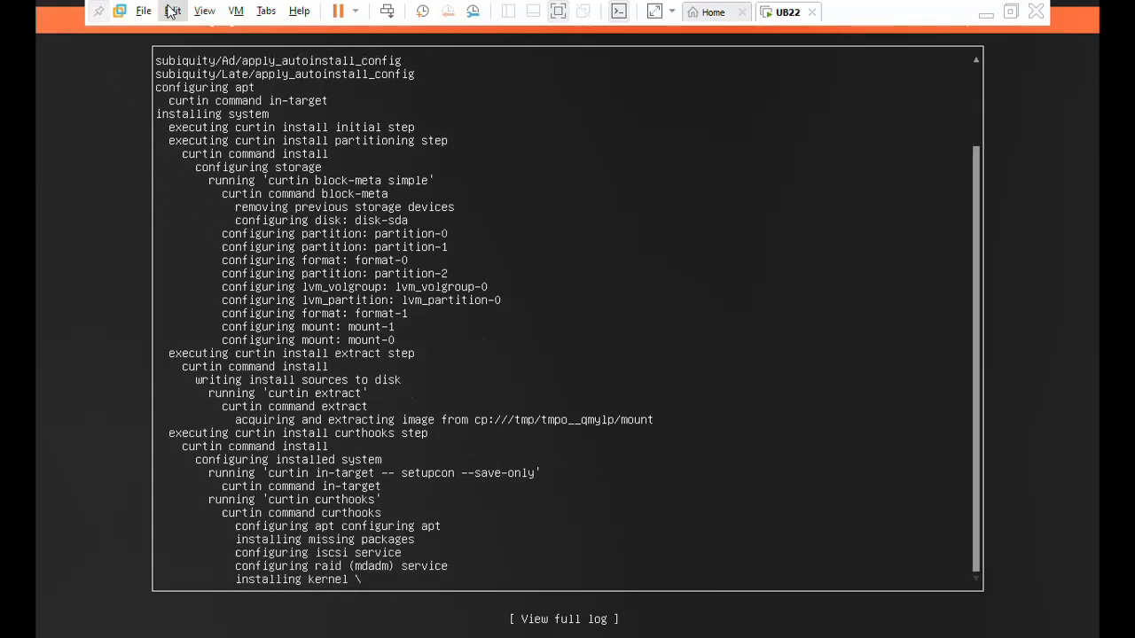
click(556, 12)
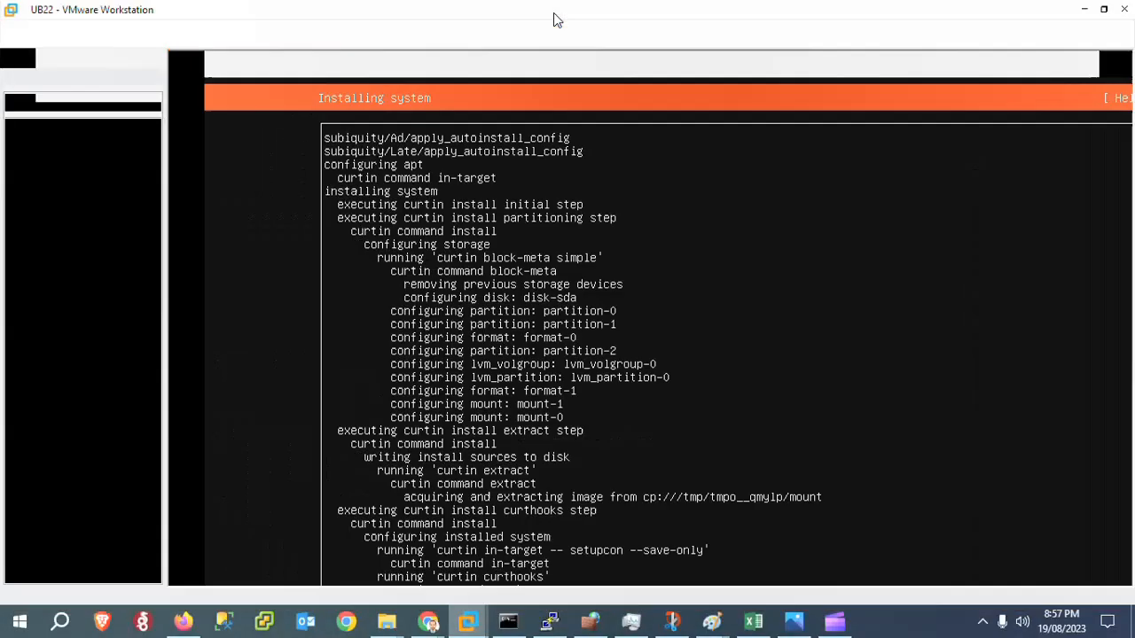
click(982, 622)
click(982, 591)
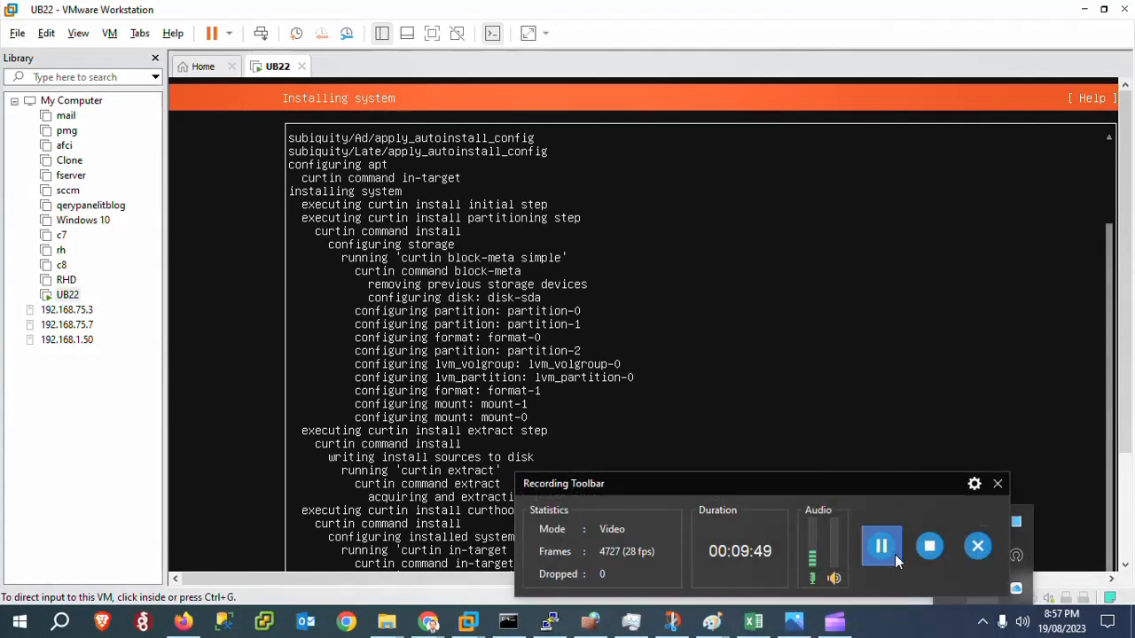
click(881, 546)
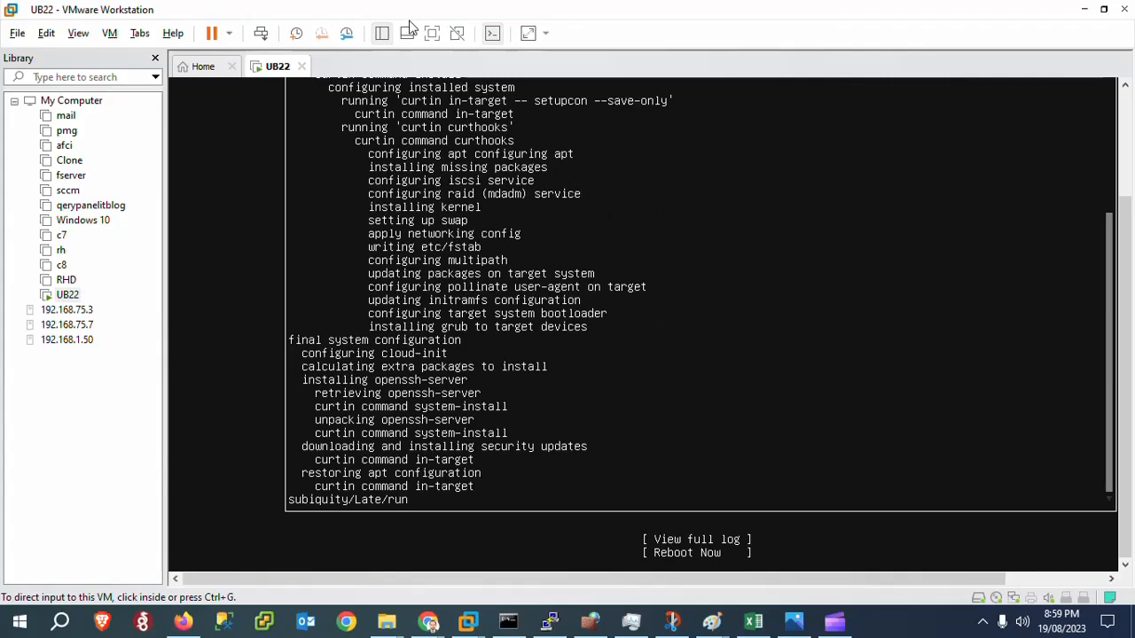
Return the virtual machine to full screen and reboot it into the newly installed system.
click(432, 35)
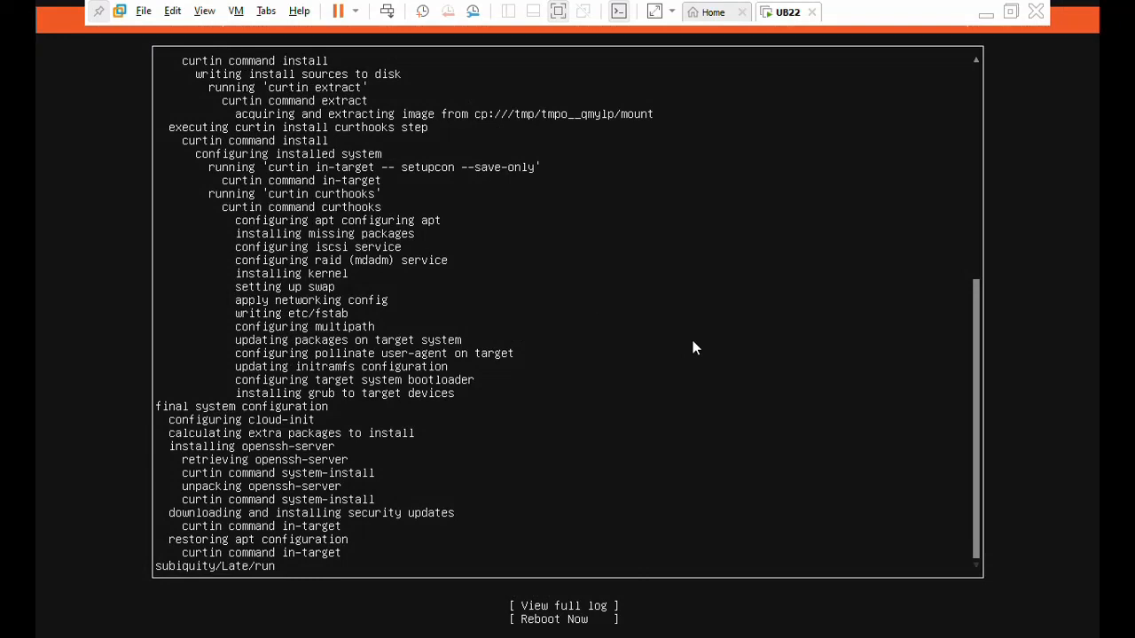
key(Tab)
key(Tab)
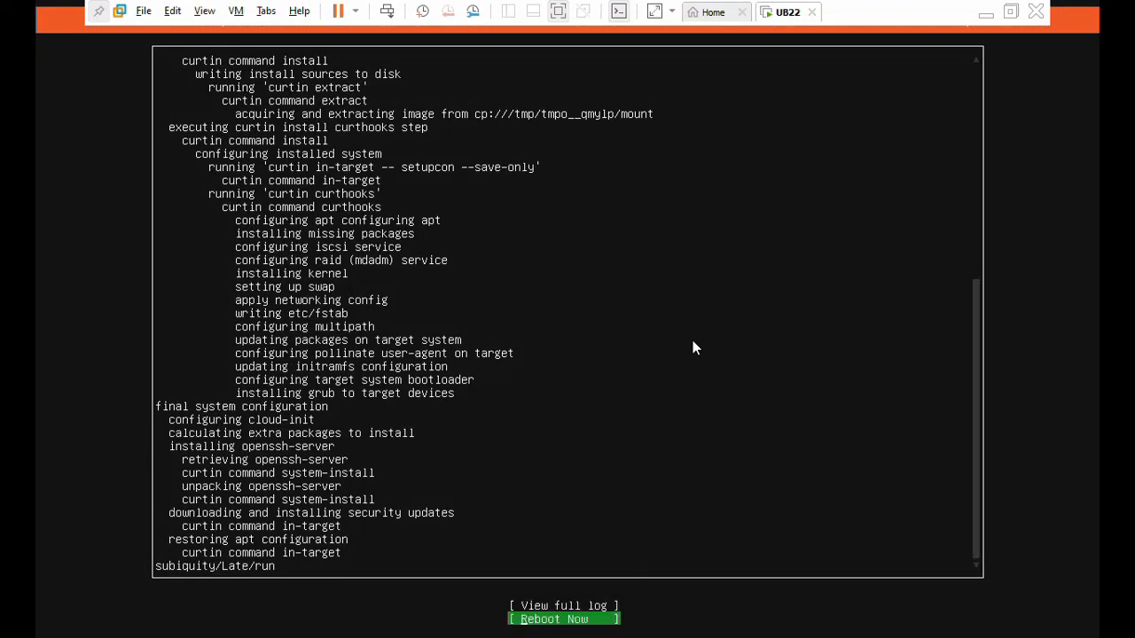
key(Return)
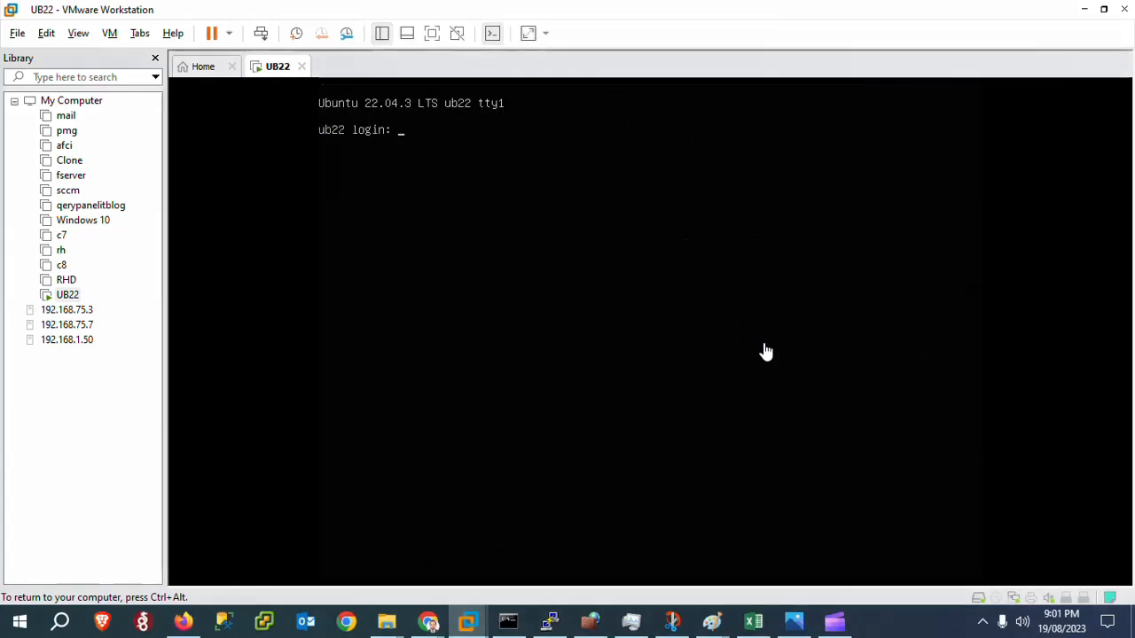
Log in at the ub22 console with the account's username and password.
text(shariq)
key(Return)
key(Return)
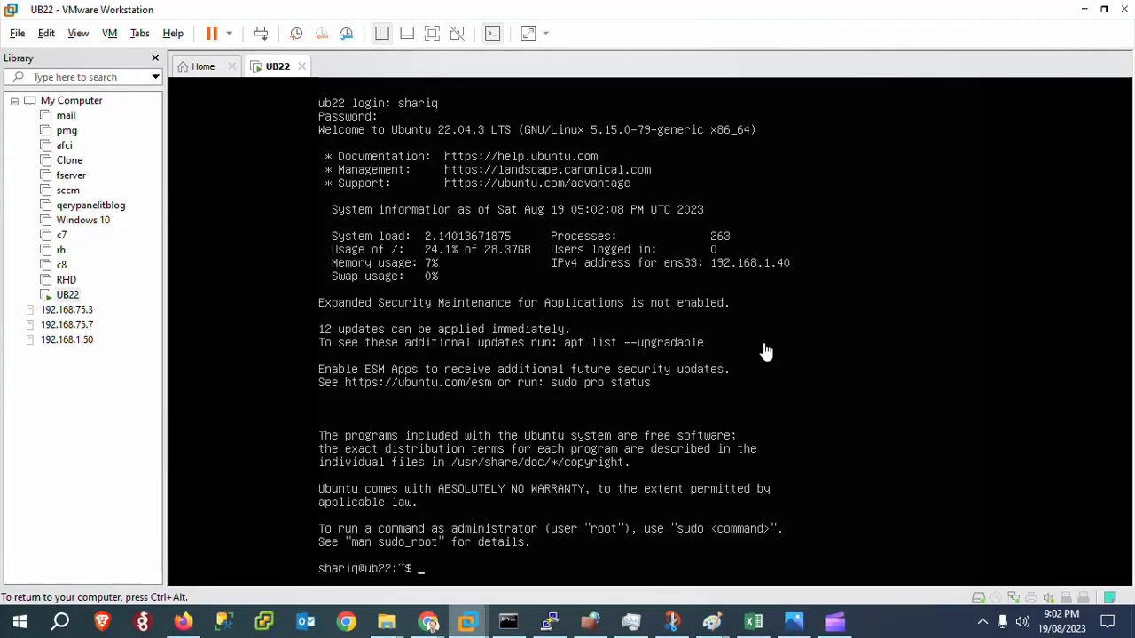
Run ip addr to check the server's network addresses.
text(ip addr)
key(Return)
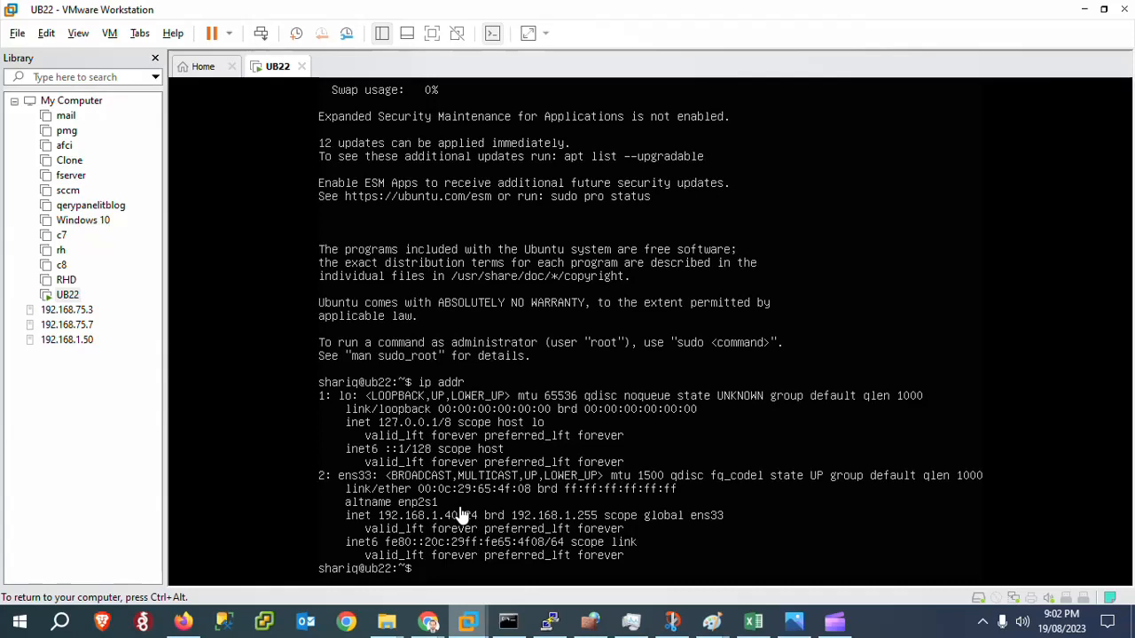
Start a new PuTTY session, connect over SSH to 192.168.1.40, and accept the server's new host key.
right_click(549, 624)
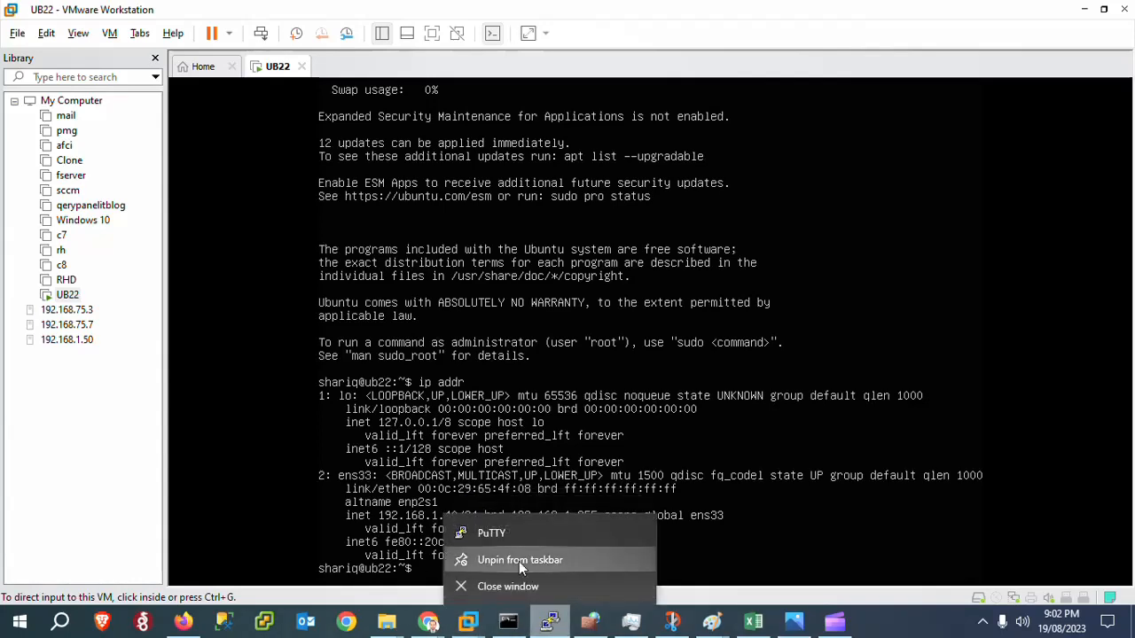
click(494, 534)
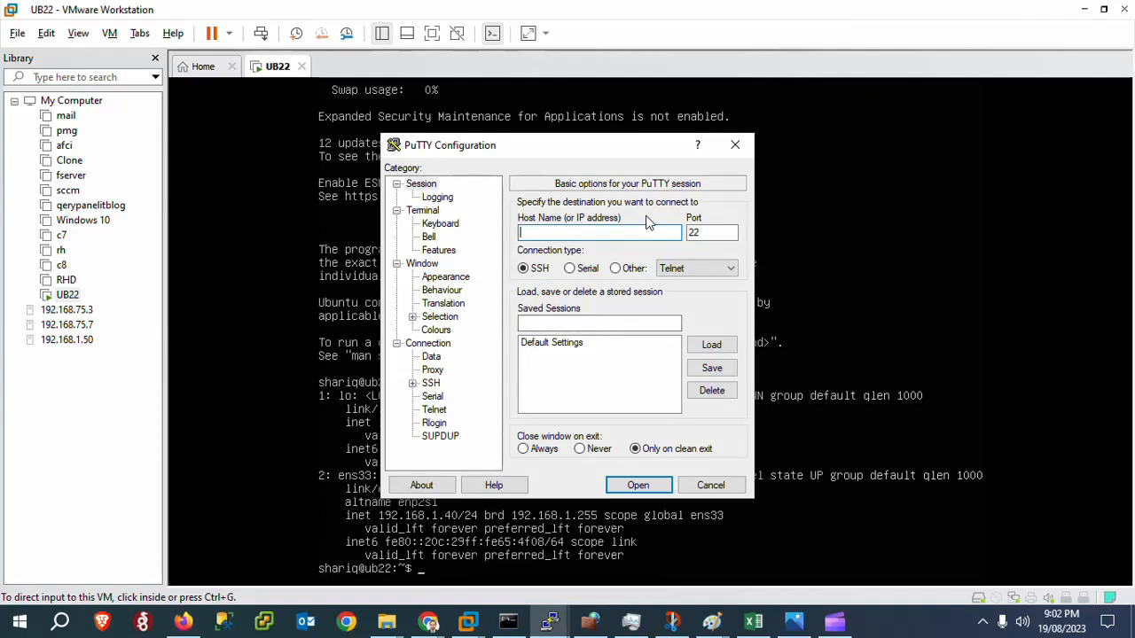
text(192.168.1.4)
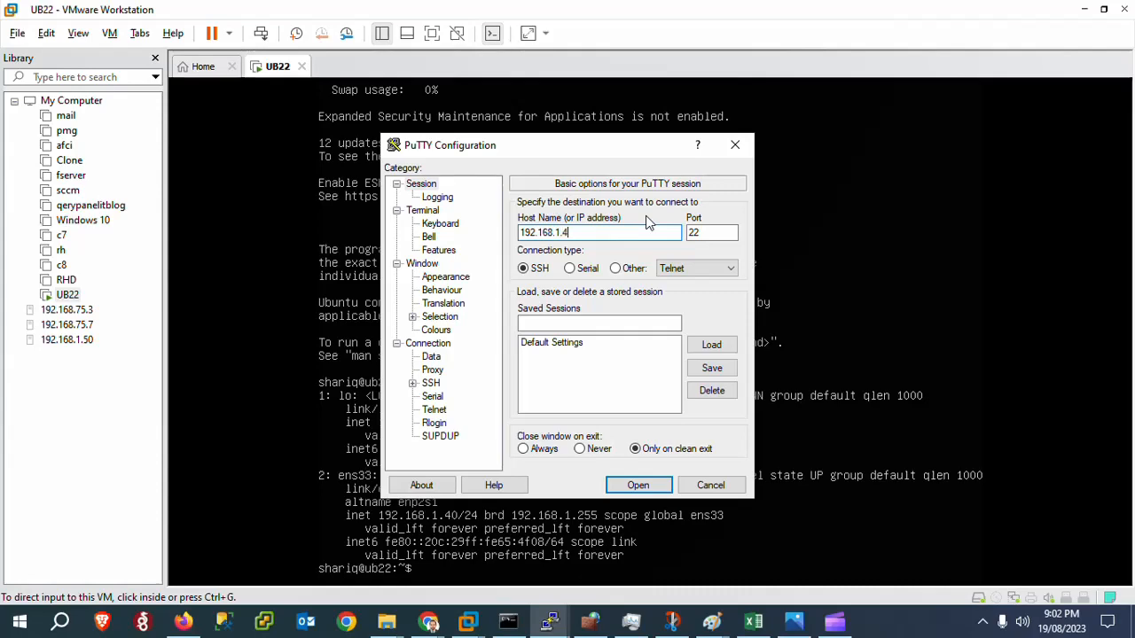
text(0)
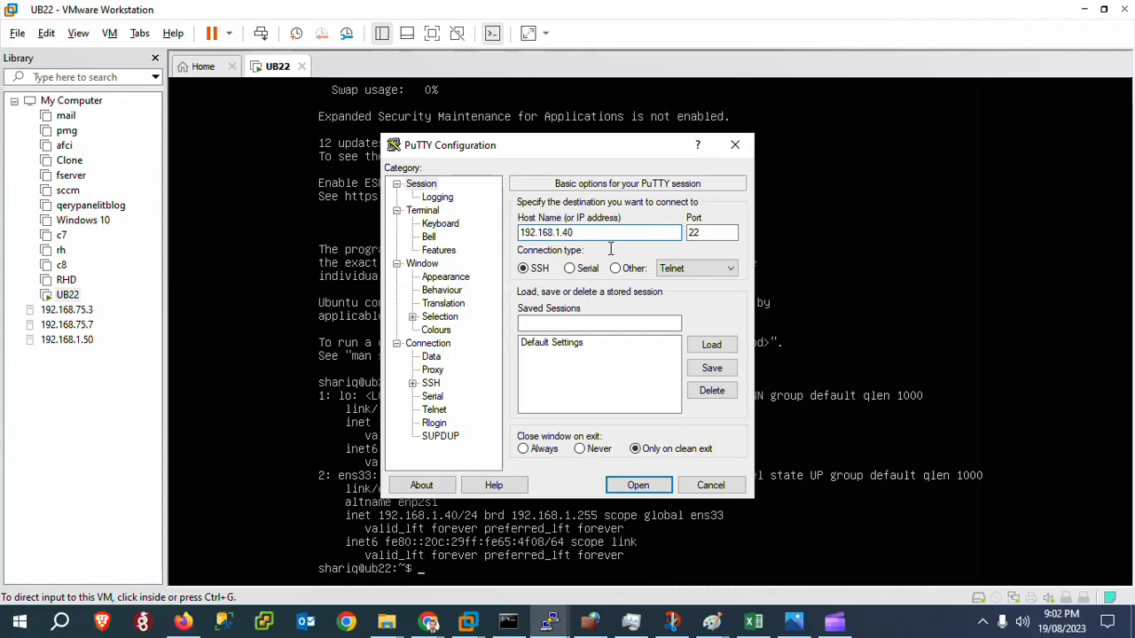
click(636, 486)
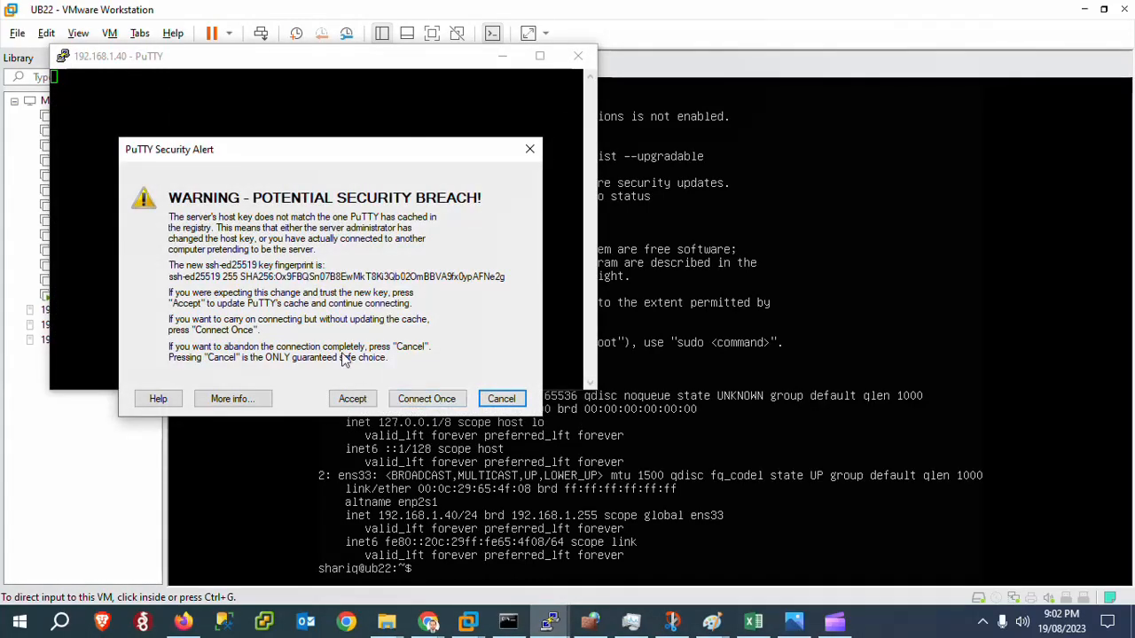
click(344, 400)
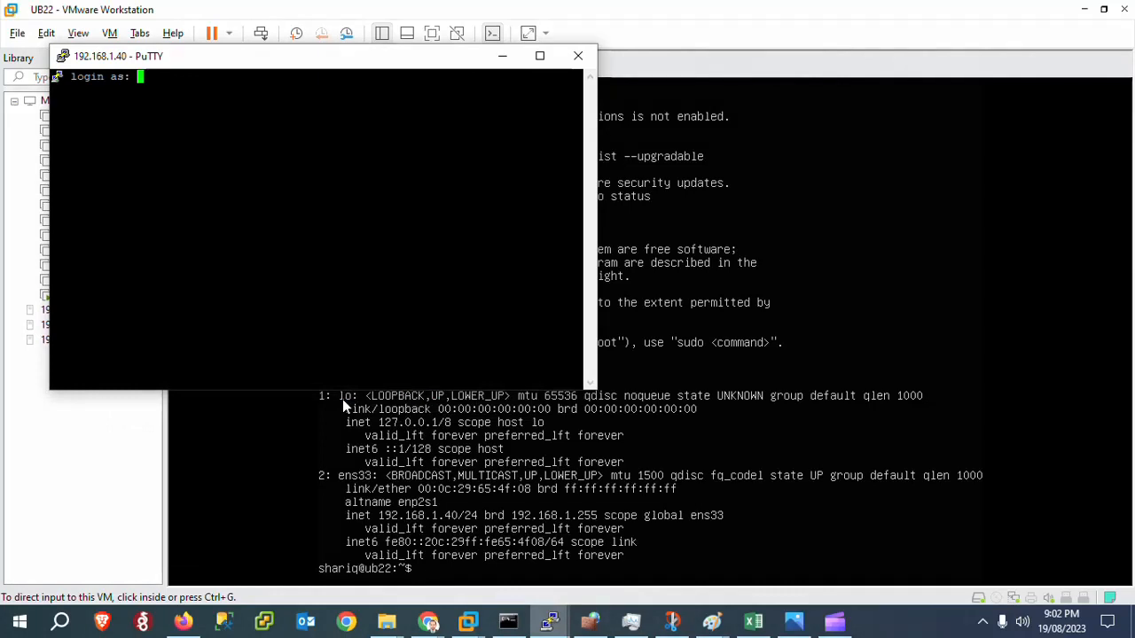
Log in to the SSH session with the account's username and password.
text(shariq)
key(Return)
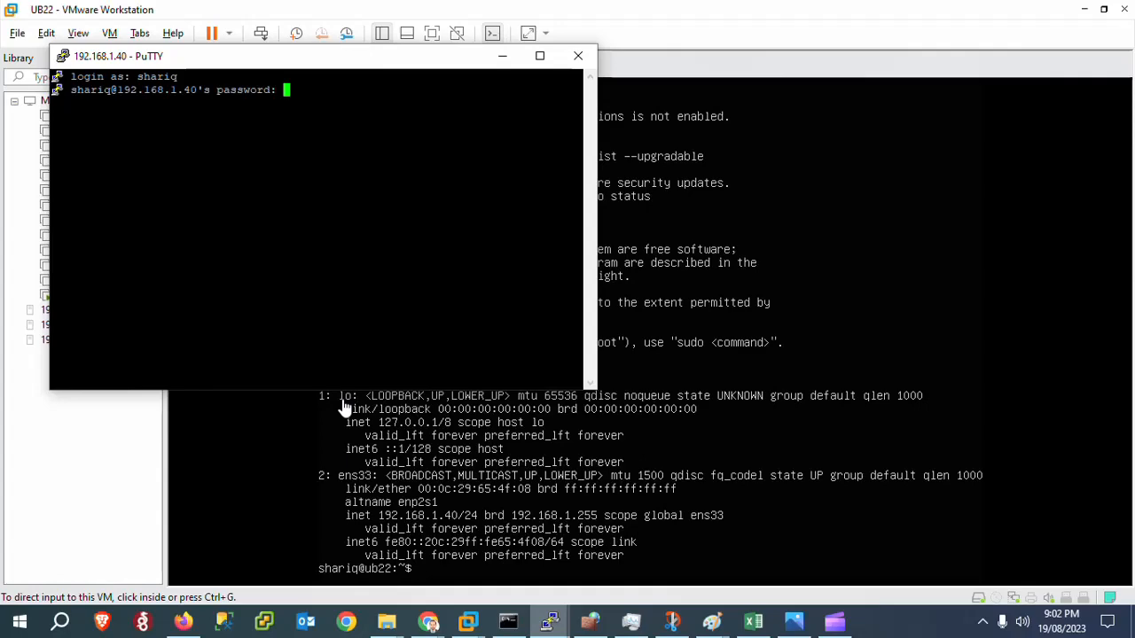
key(Return)
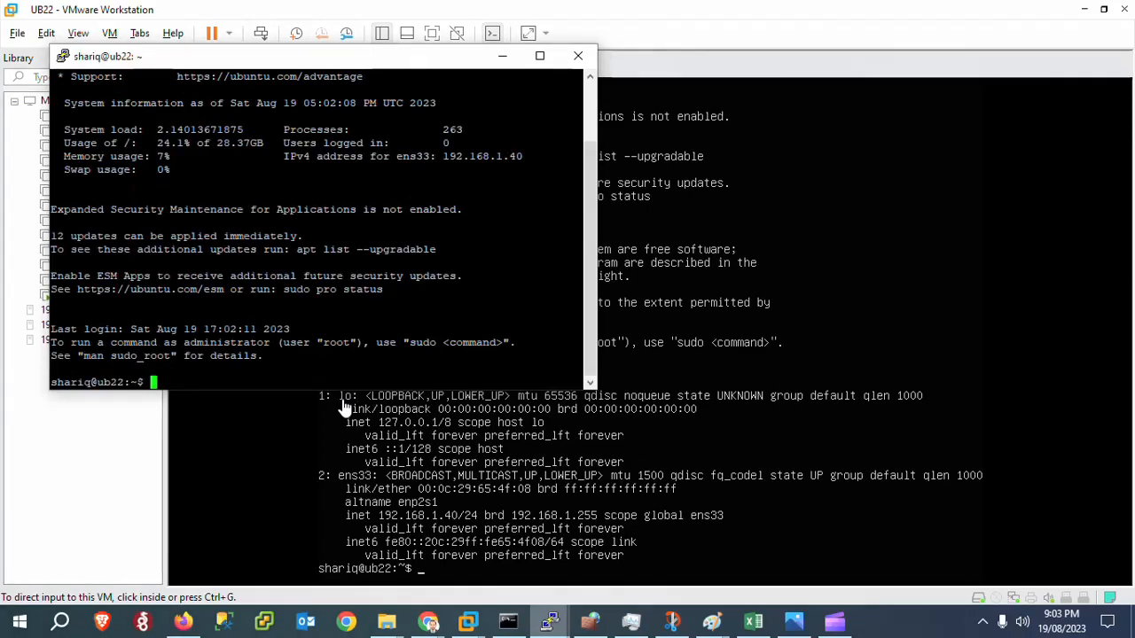
click(540, 56)
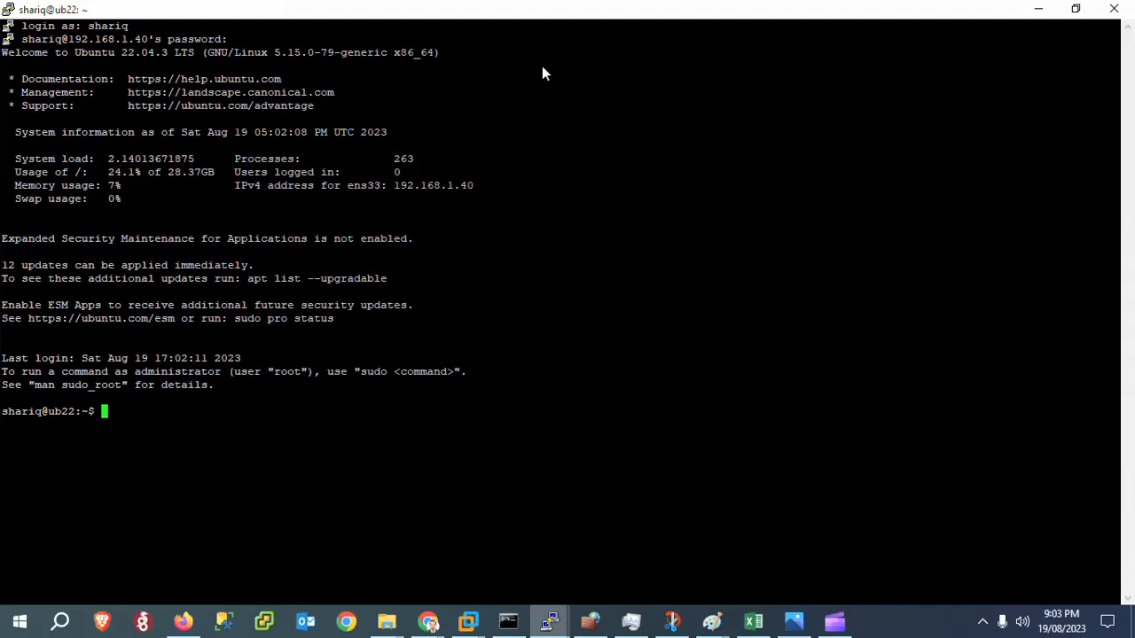
right_click(373, 7)
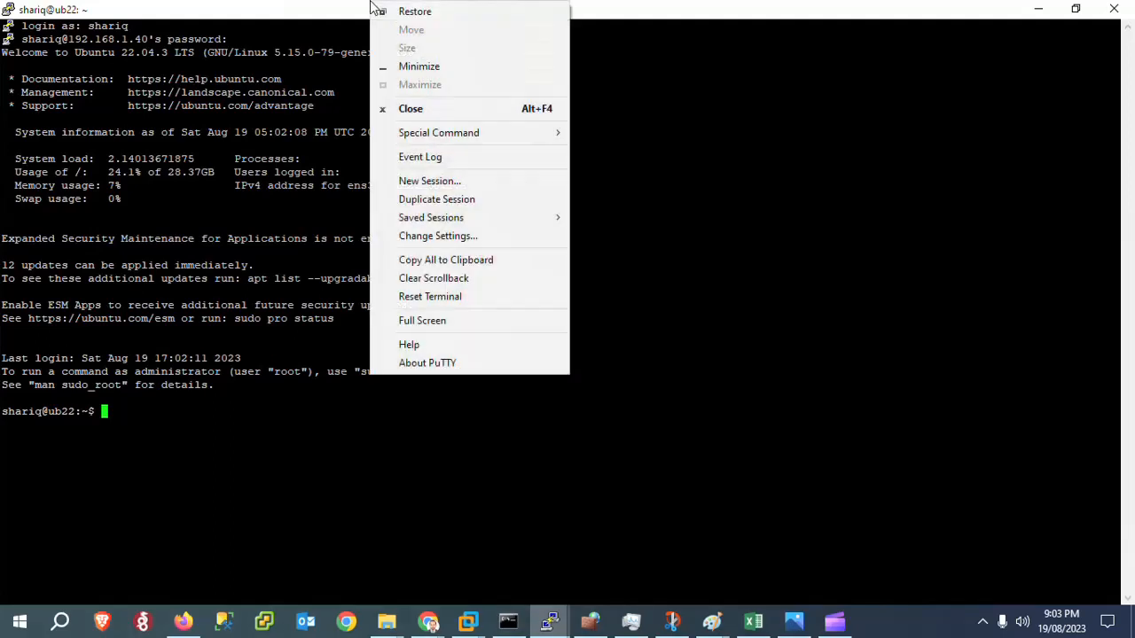
click(478, 236)
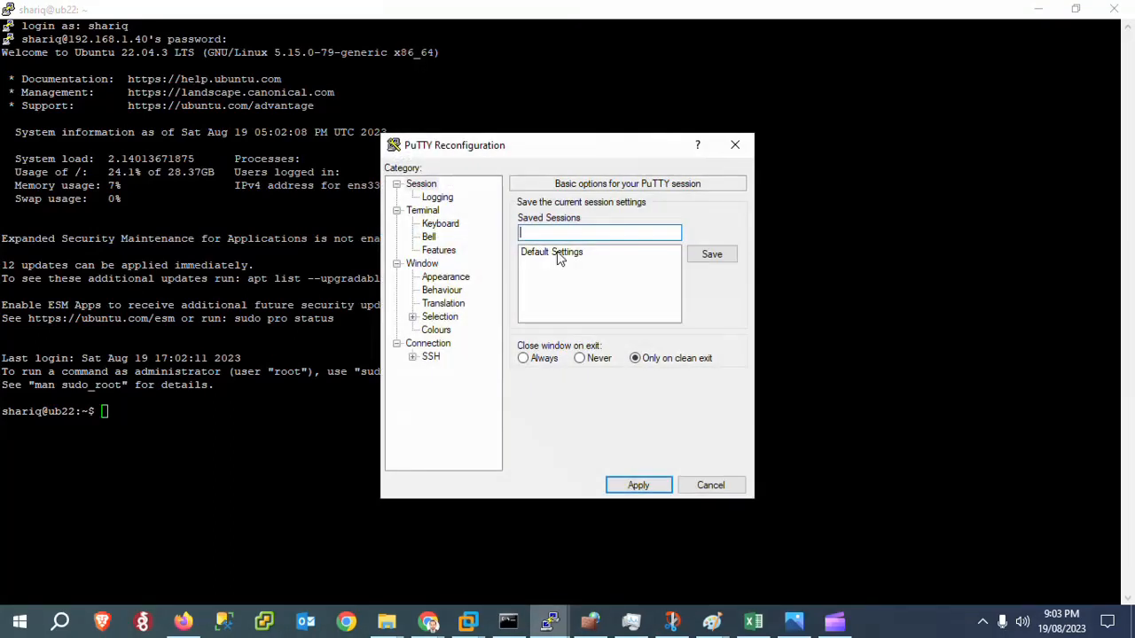
click(422, 263)
click(678, 339)
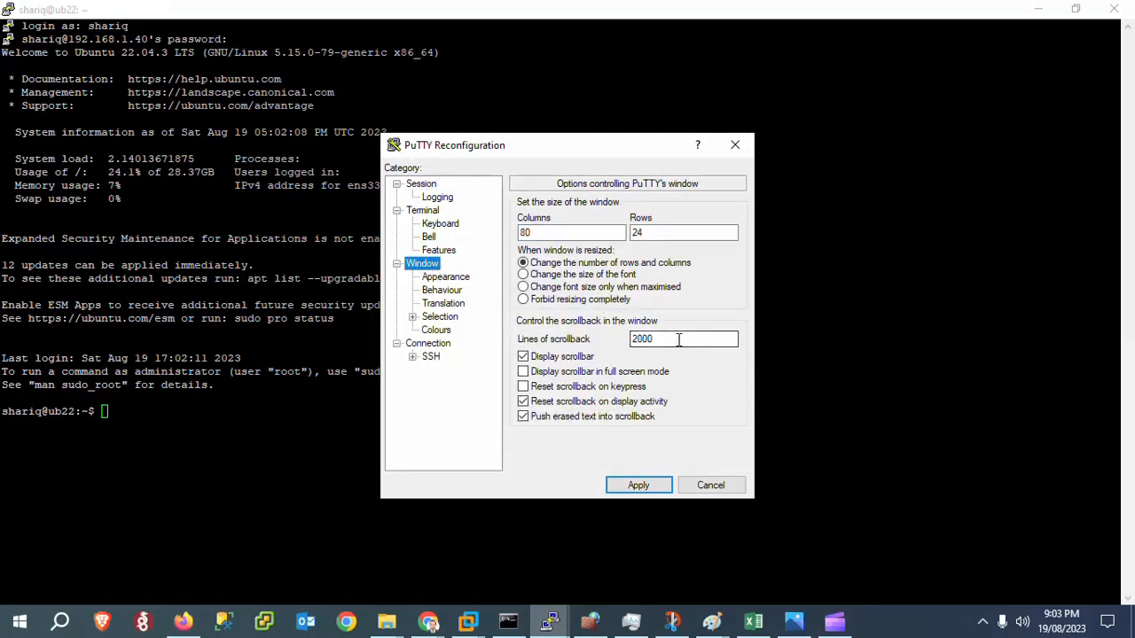
text(0000000)
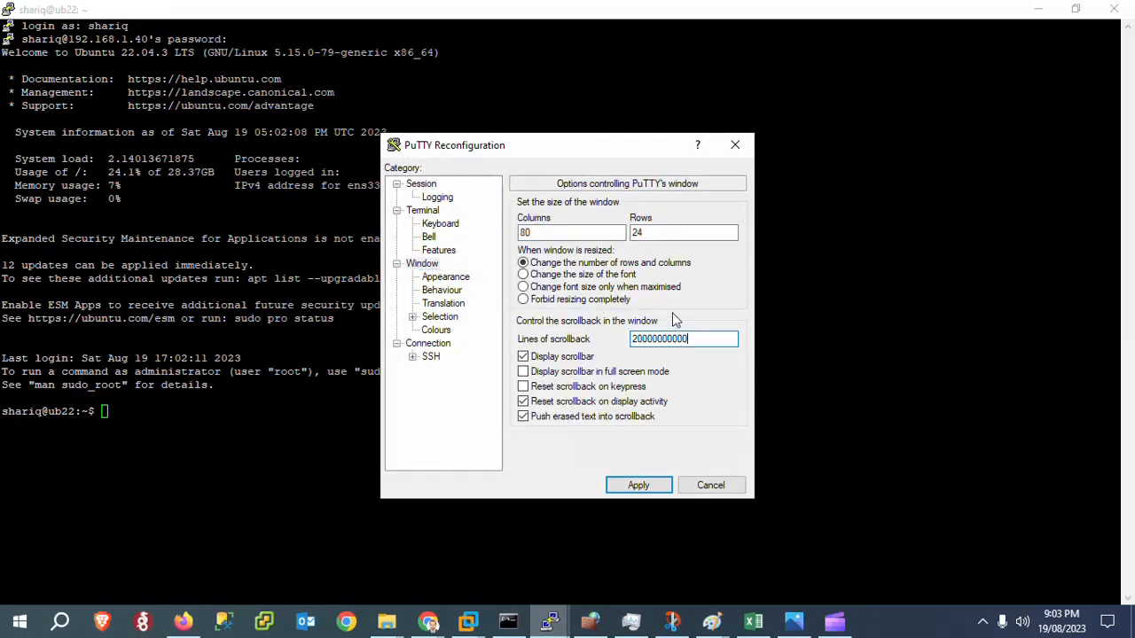
Set the terminal font to Courier New at size 16 and apply the changed session settings.
click(440, 279)
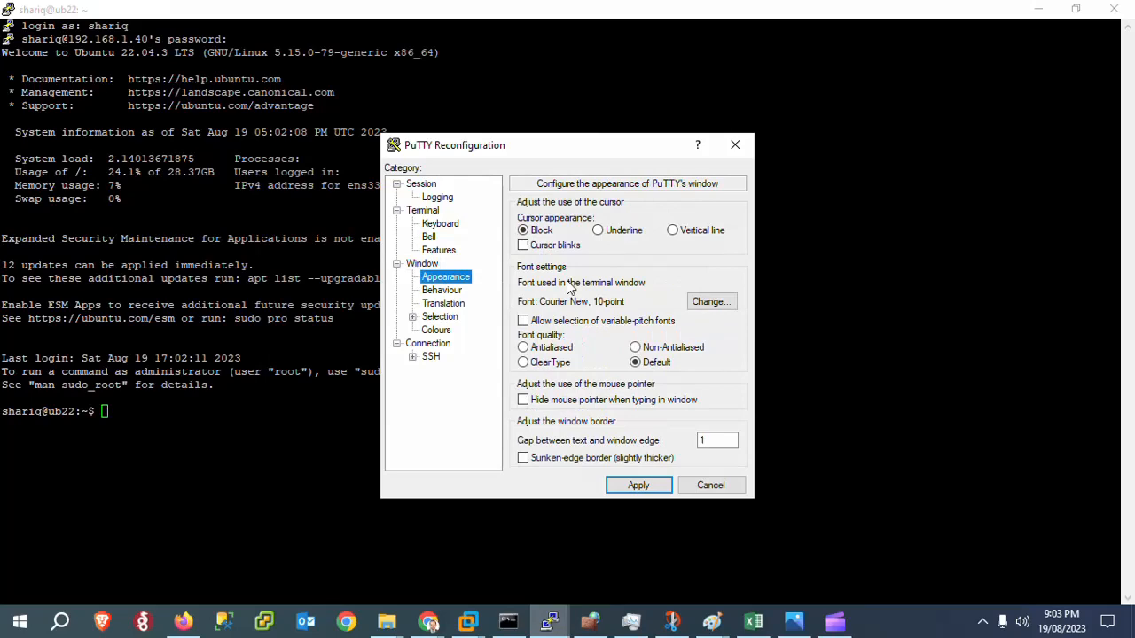
click(710, 303)
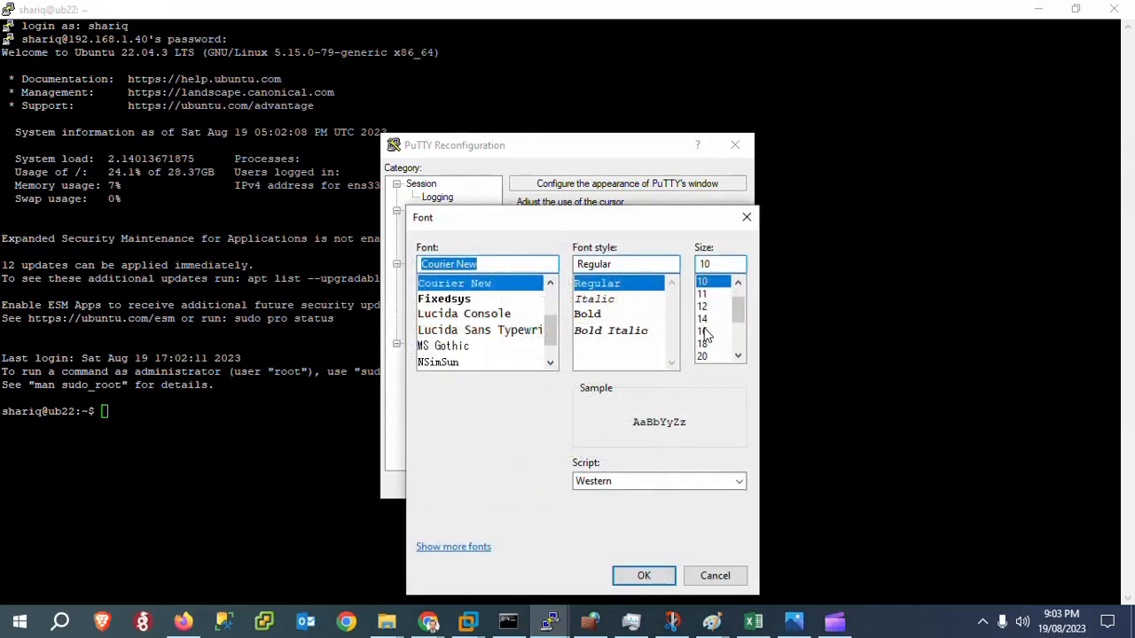
click(702, 331)
click(660, 577)
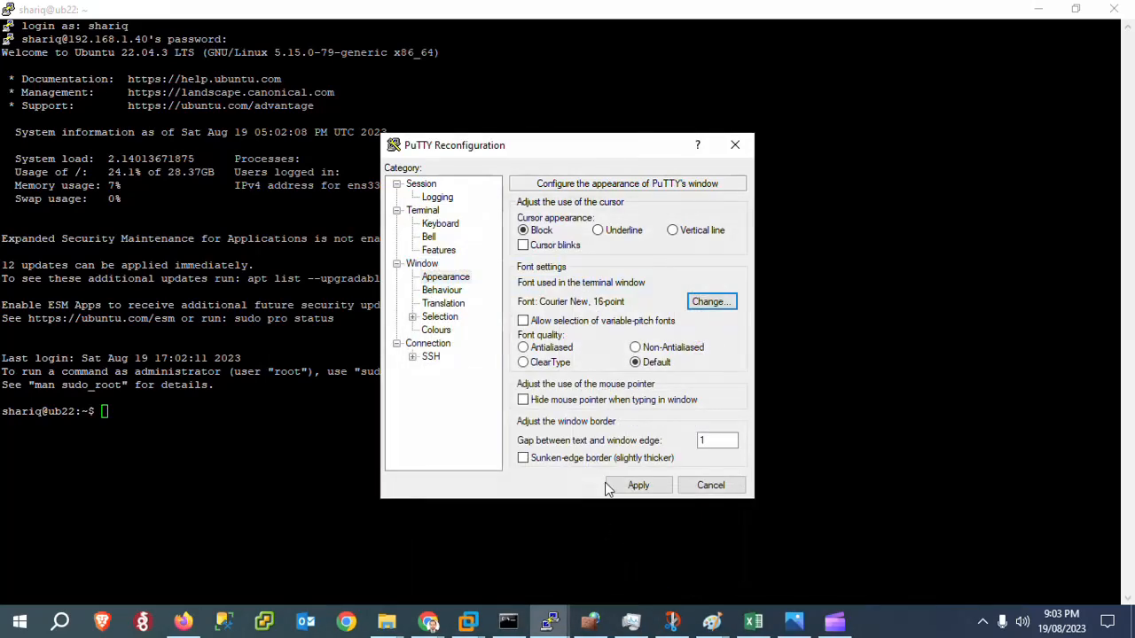
click(637, 487)
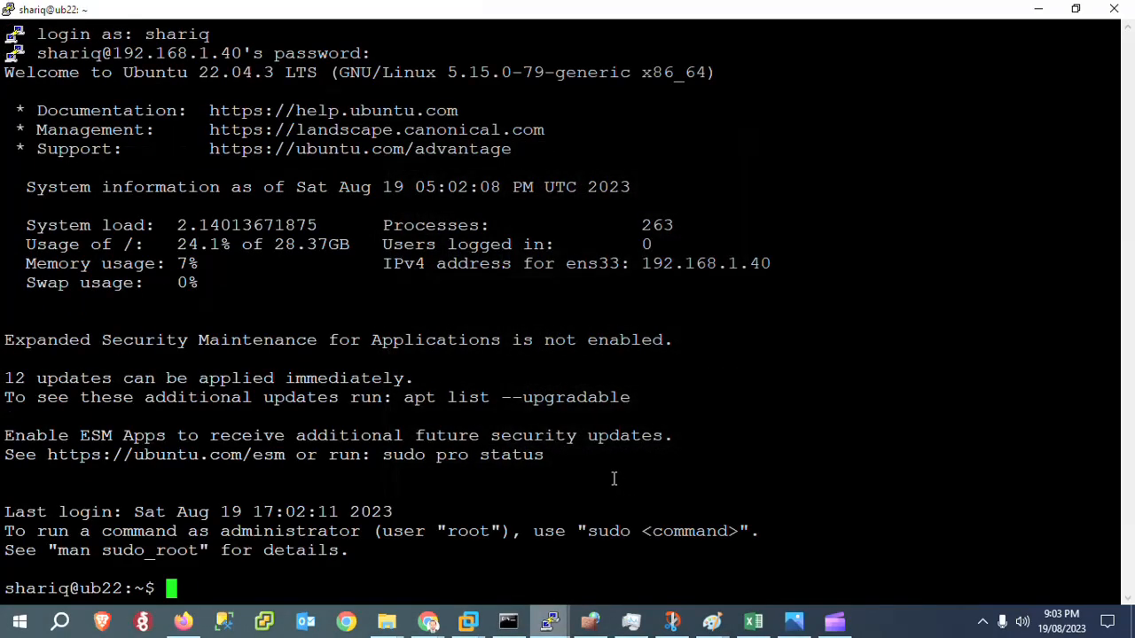
Check the server's network configuration over SSH by running ip addr and ifconfig.
text(ip add)
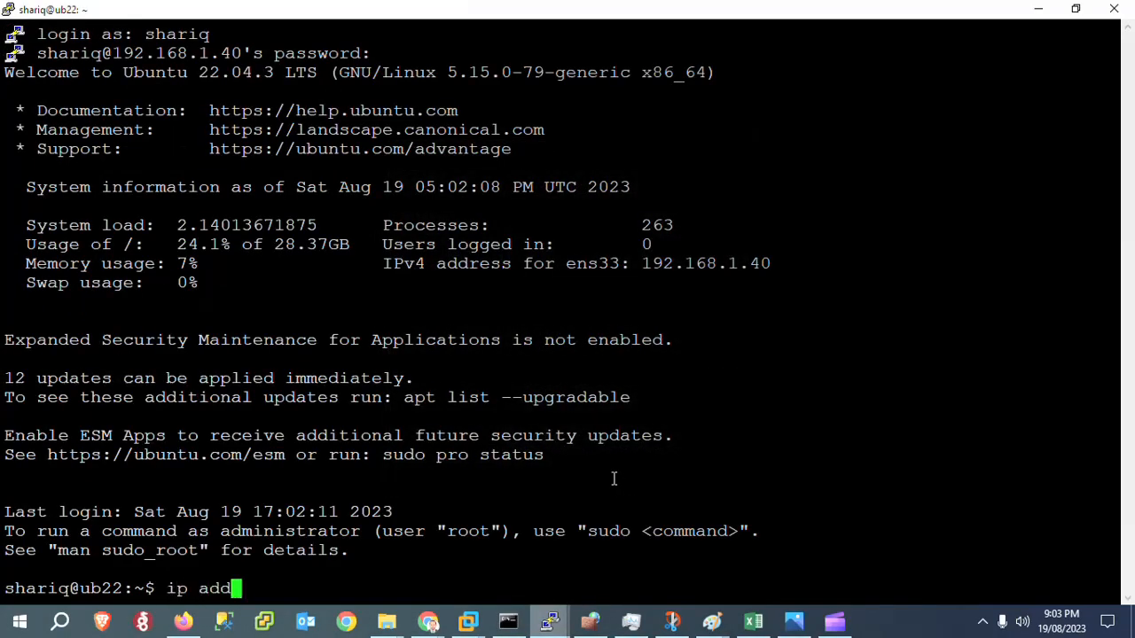
text(r)
key(Return)
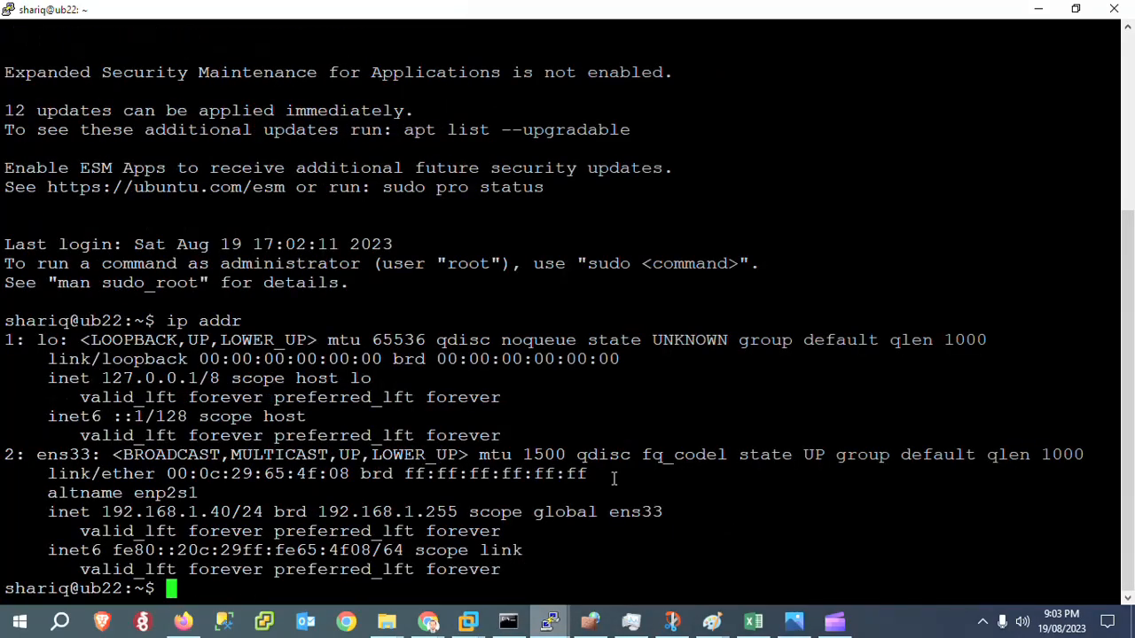
text(i)
text(fconfig)
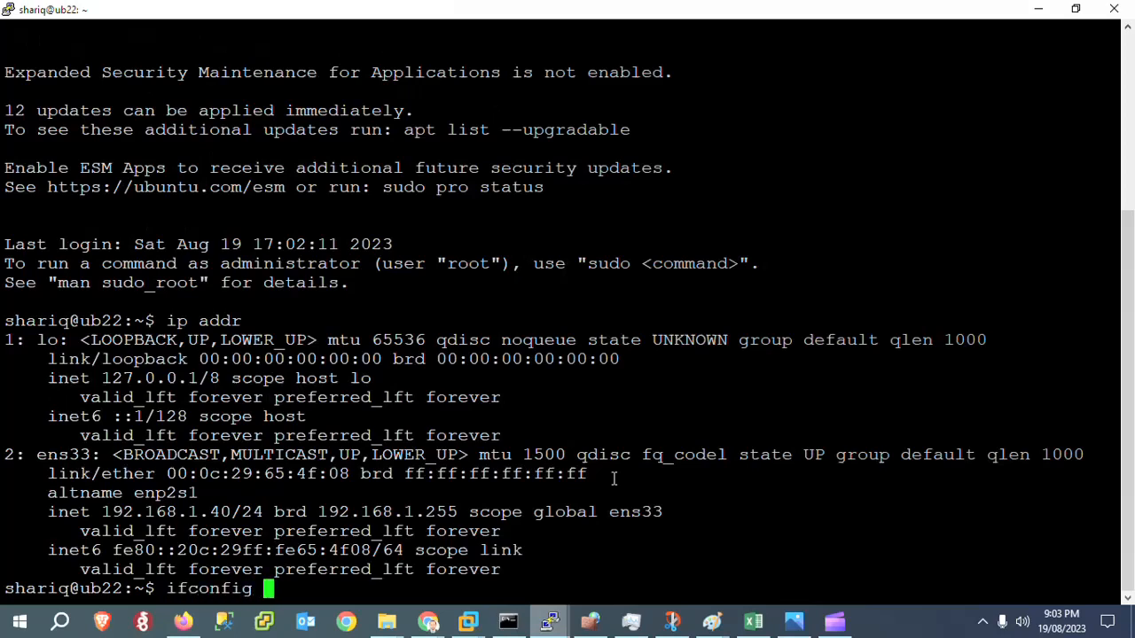
key(Return)
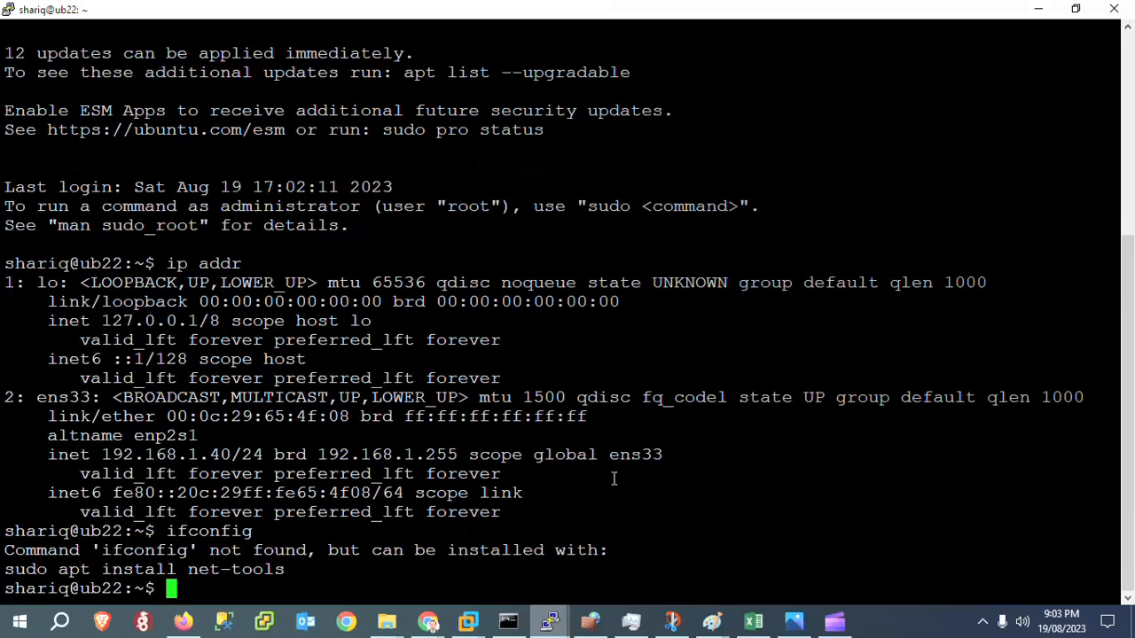
text(ip)
key(BackSpace)
key(BackSpace)
key(BackSpace)
Run sudo apt update && upgrade and authenticate with the account's sudo password.
text(sudo )
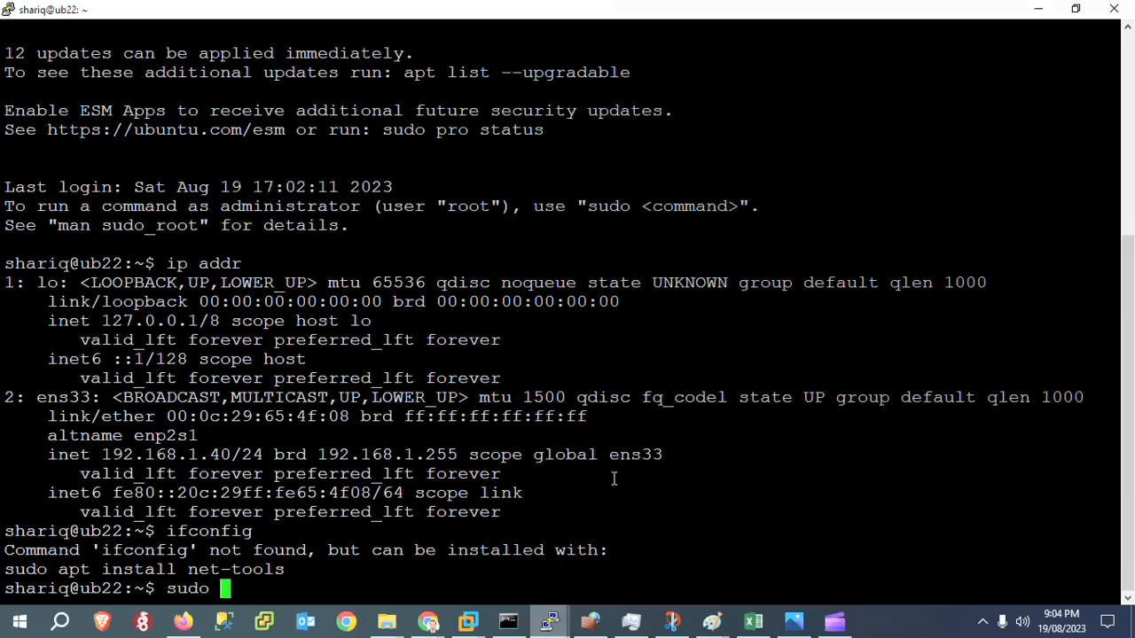
text(apt-get)
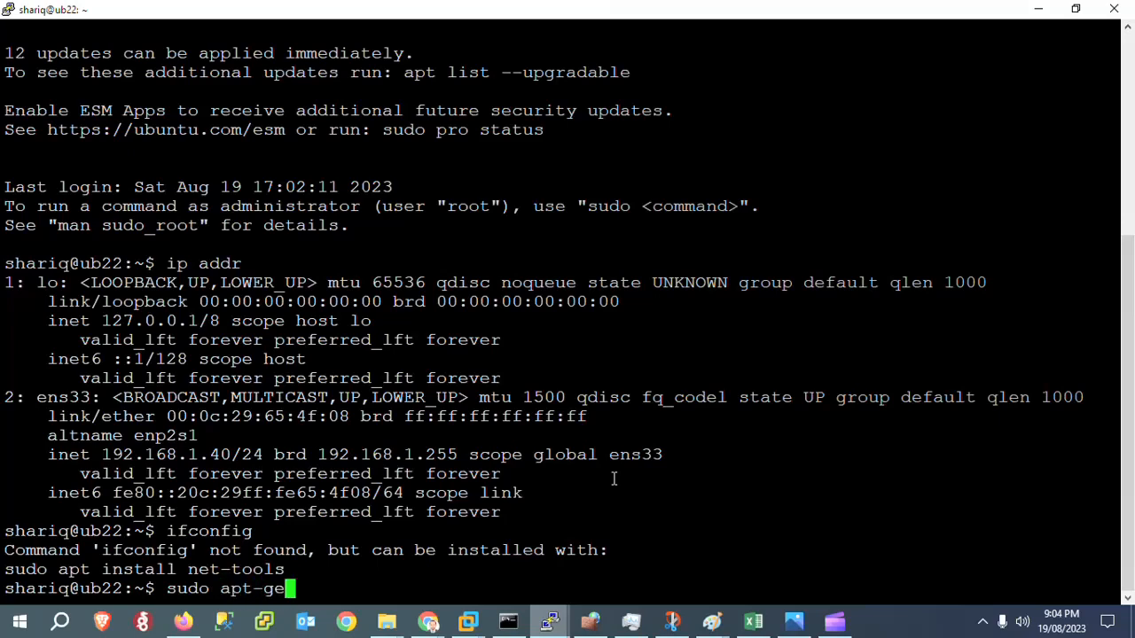
key(BackSpace)
key(BackSpace)
key(BackSpace)
key(BackSpace)
text(update && )
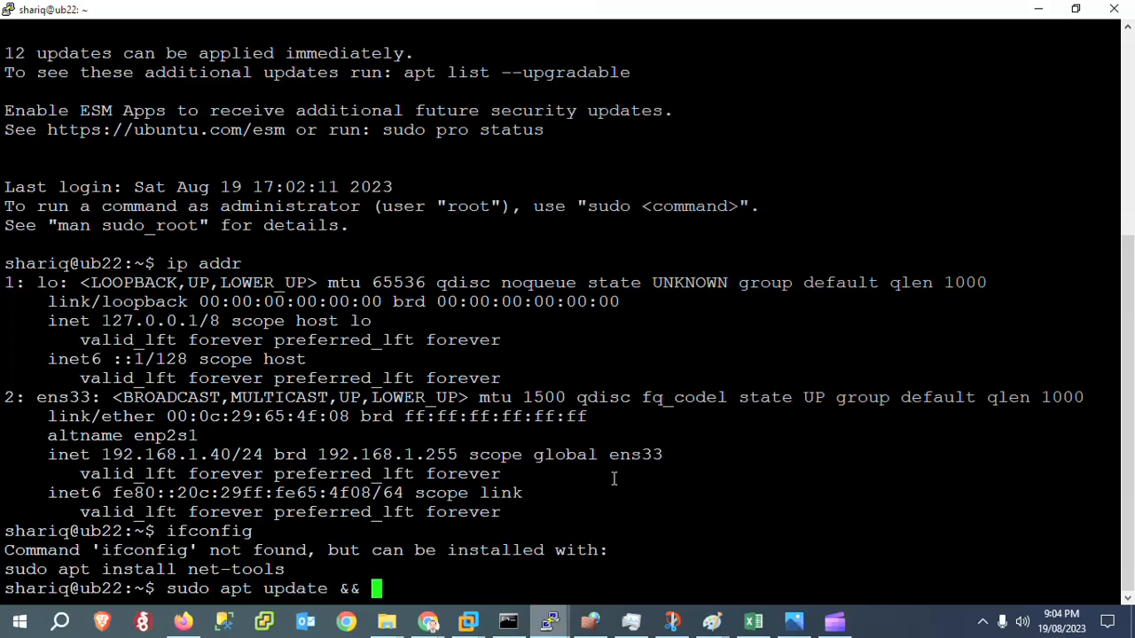
text(upgrade)
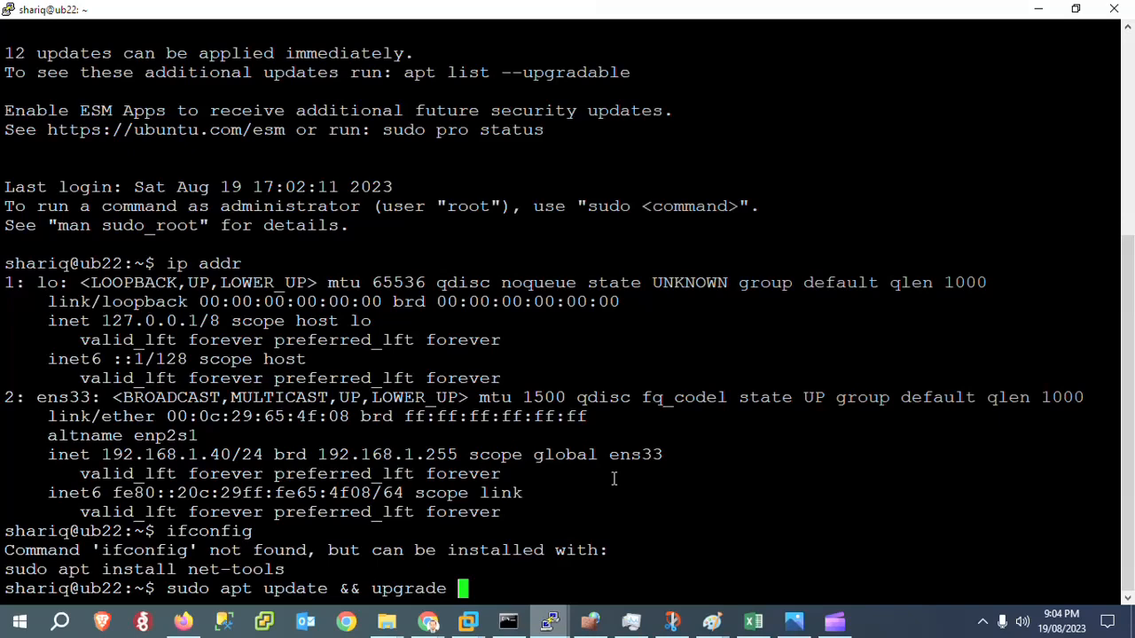
key(Return)
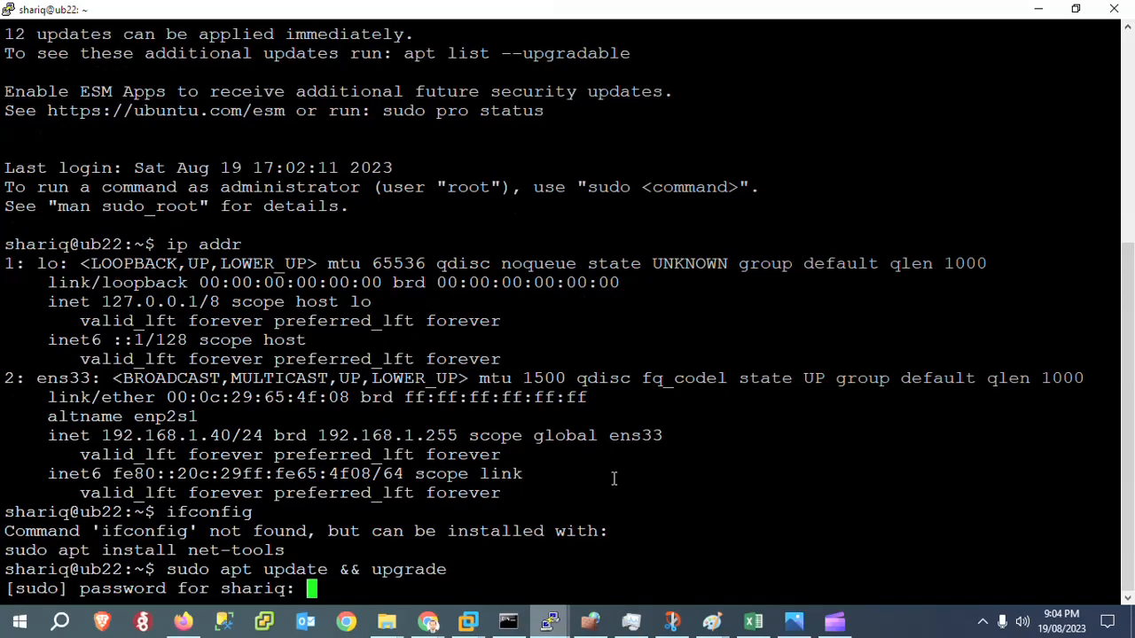
key(Return)
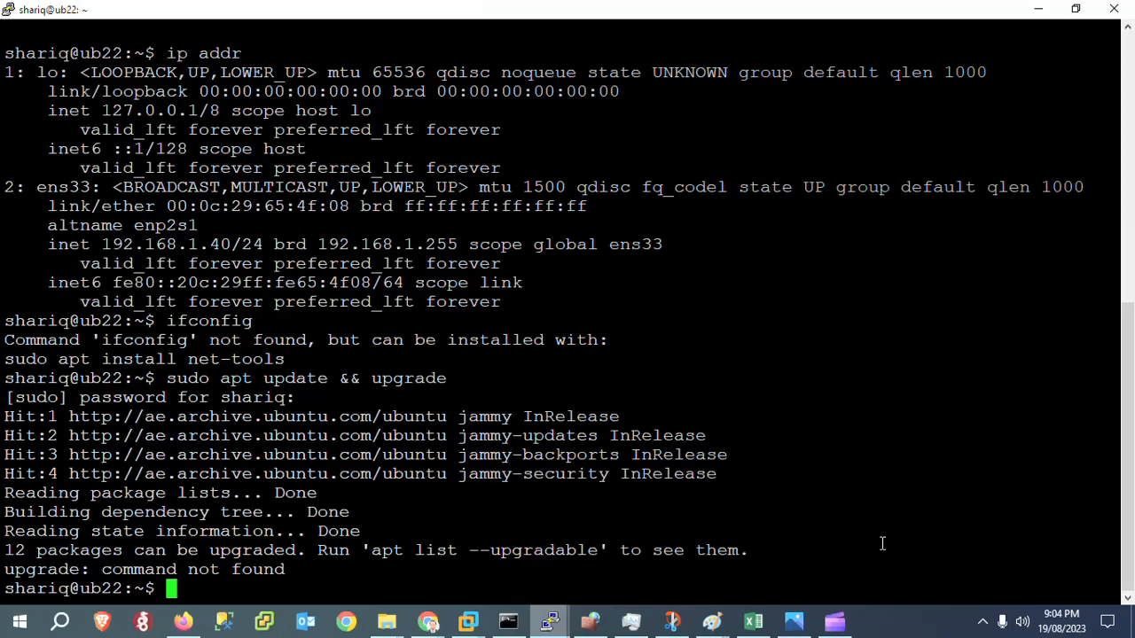
click(984, 626)
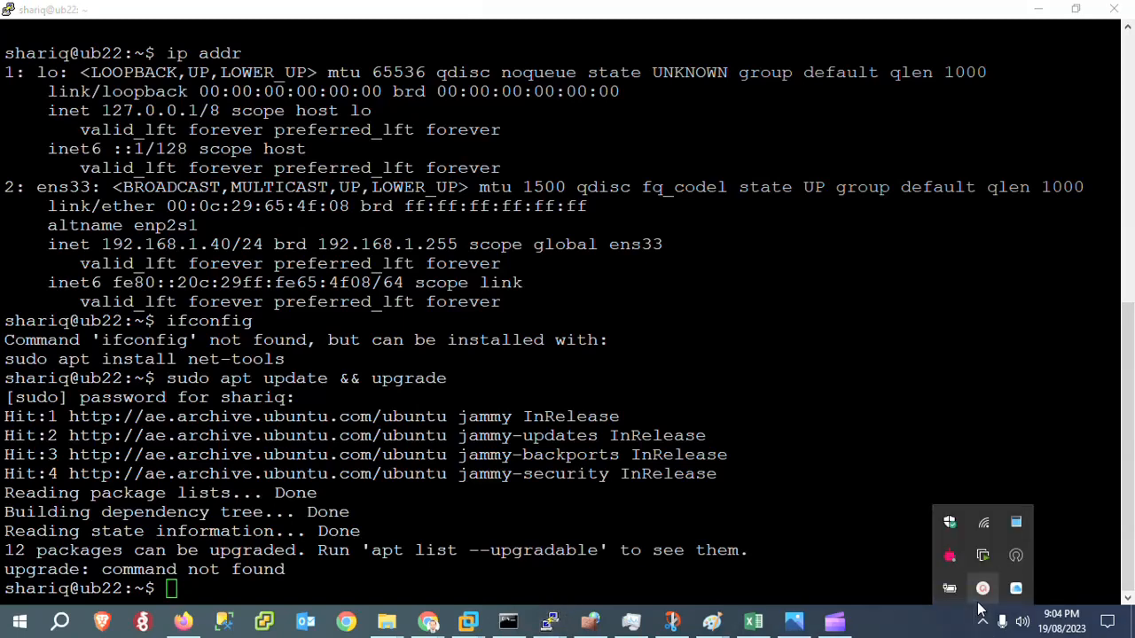
click(982, 590)
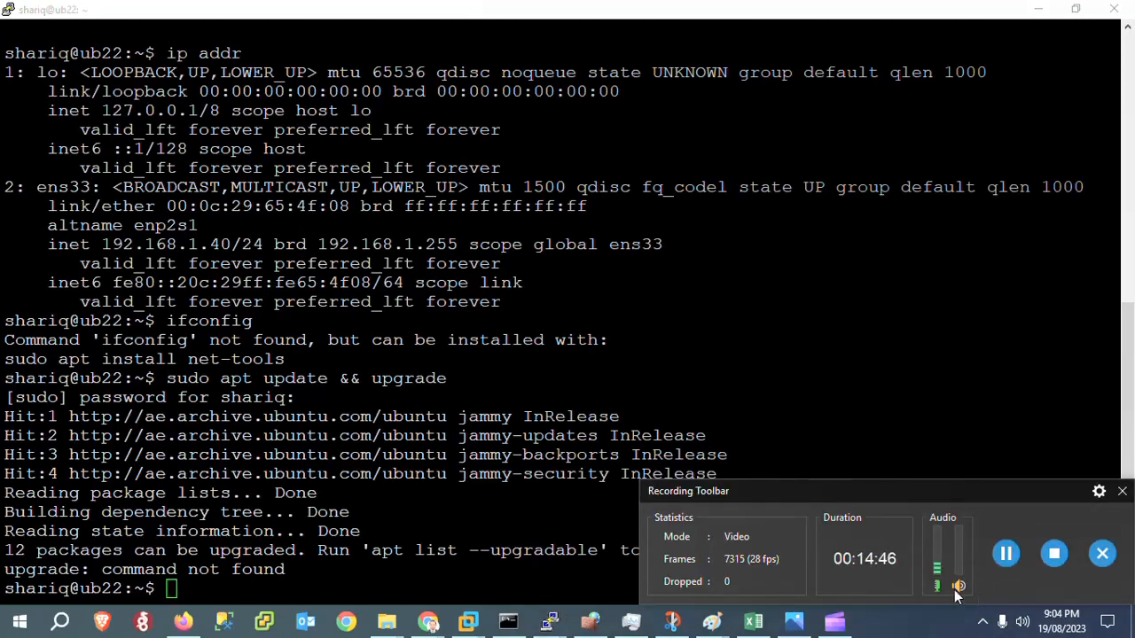